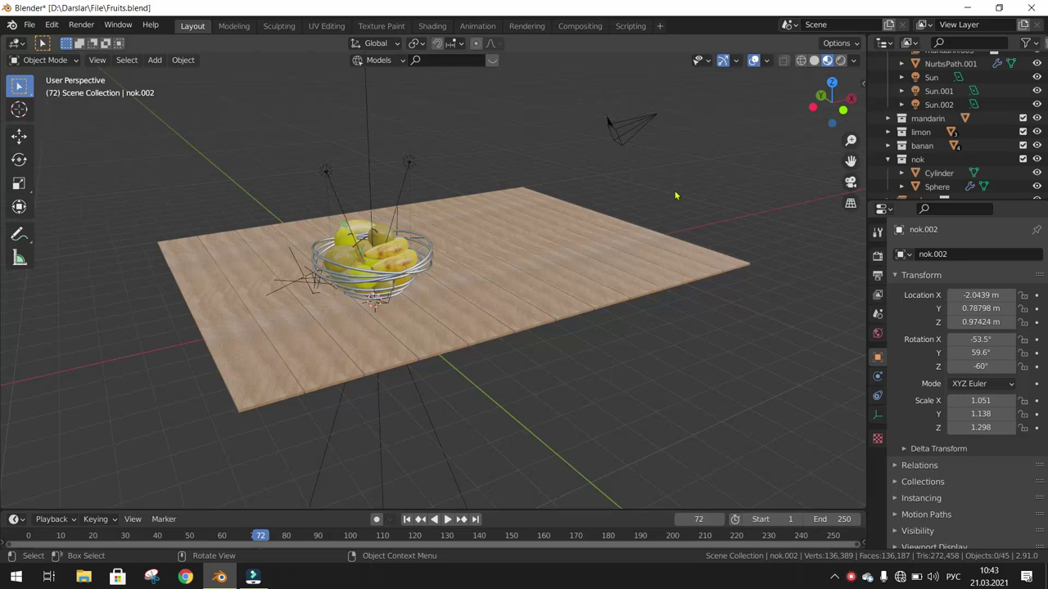
Orbit around the fruit bowl and show Render Properties, where Eevee is the engine.
{"action": "mouse_move", "coordinate": [439, 254]}
{"action": "middle_mouse_down"}
{"action": "mouse_move", "coordinate": [597, 264]}
{"action": "mouse_move", "coordinate": [224, 257]}
{"action": "mouse_move", "coordinate": [359, 226]}
{"action": "middle_mouse_up"}
{"action": "scroll", "coordinate": [358, 226], "scroll_direction": "up", "scroll_amount": 3}
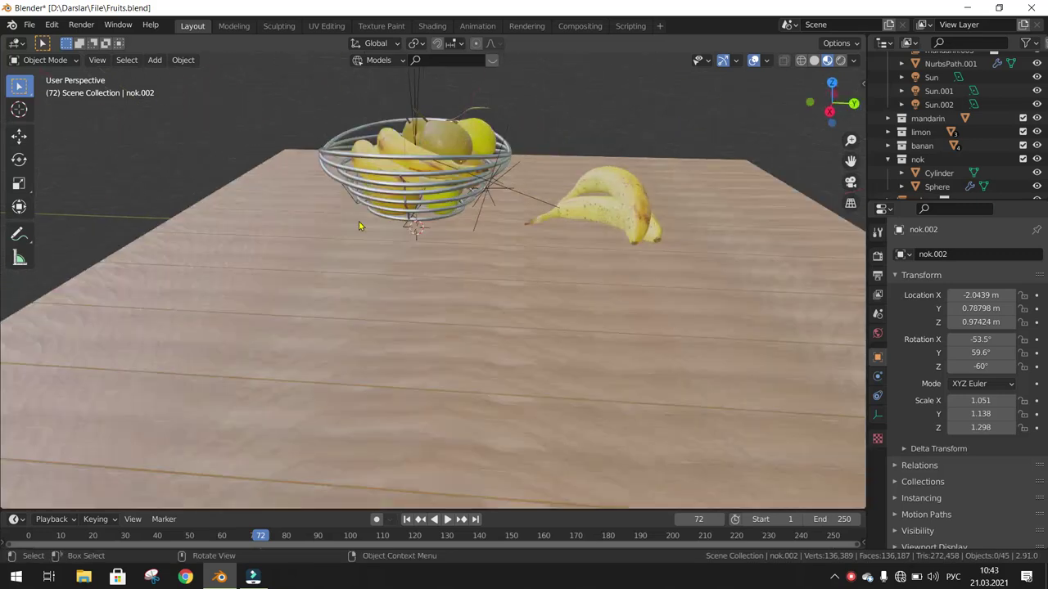
{"action": "mouse_move", "coordinate": [408, 198]}
{"action": "middle_mouse_down"}
{"action": "mouse_move", "coordinate": [507, 270]}
{"action": "mouse_move", "coordinate": [620, 327]}
{"action": "mouse_move", "coordinate": [496, 342]}
{"action": "mouse_move", "coordinate": [551, 336]}
{"action": "mouse_move", "coordinate": [477, 334]}
{"action": "mouse_move", "coordinate": [592, 322]}
{"action": "mouse_move", "coordinate": [651, 208]}
{"action": "middle_mouse_up"}
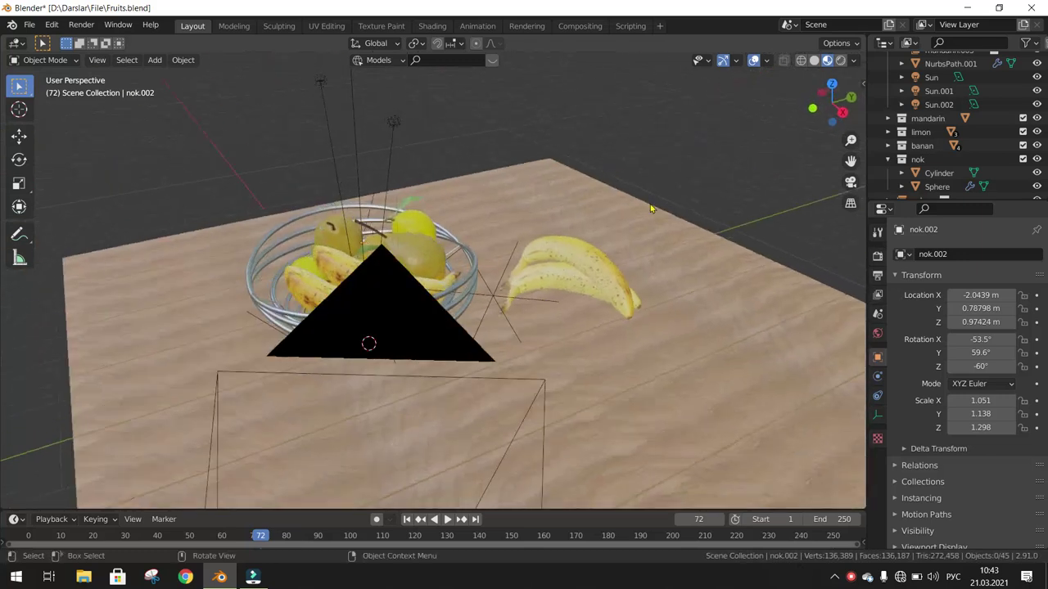
{"action": "left_click", "coordinate": [878, 257]}
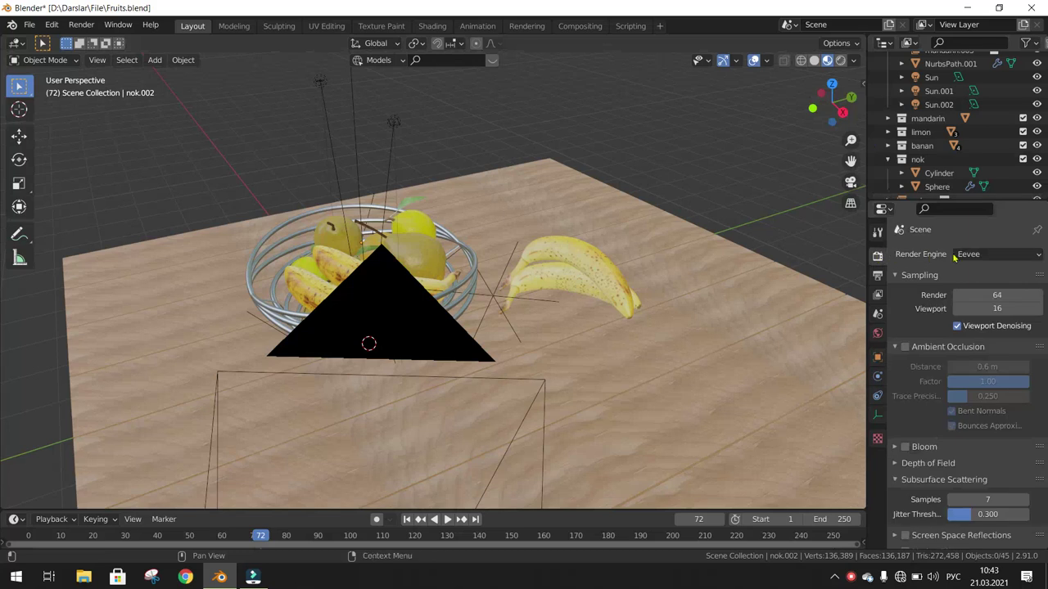
{"action": "mouse_move", "coordinate": [711, 262]}
{"action": "middle_mouse_down"}
{"action": "mouse_move", "coordinate": [357, 277]}
{"action": "mouse_move", "coordinate": [406, 252]}
{"action": "middle_mouse_up"}
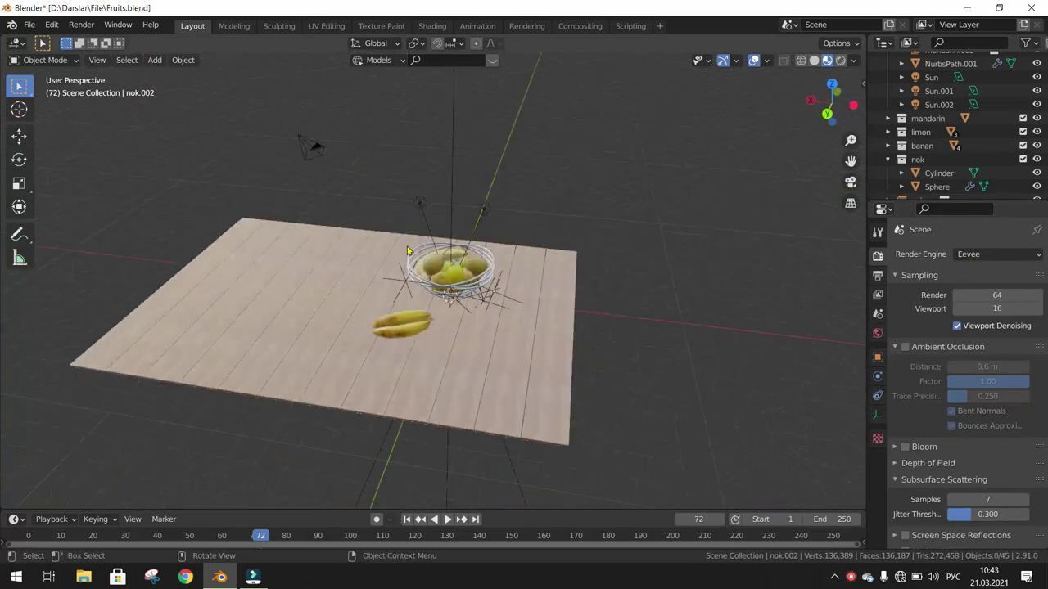
Switch to the Shading workspace and select the wooden table to show its material nodes.
{"action": "left_click", "coordinate": [432, 26]}
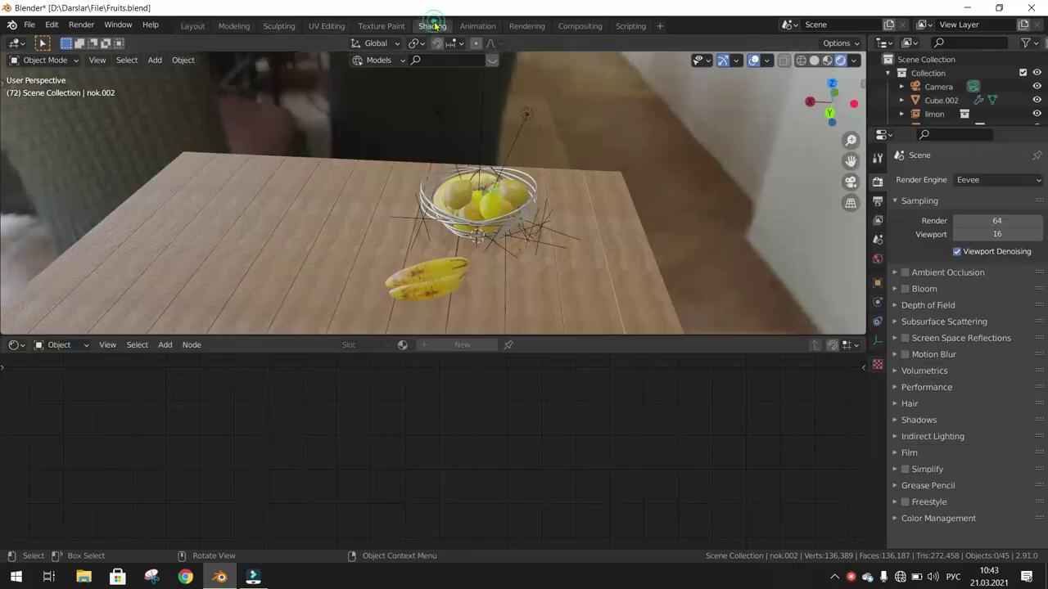
{"action": "mouse_move", "coordinate": [491, 262]}
{"action": "middle_mouse_down"}
{"action": "mouse_move", "coordinate": [589, 253]}
{"action": "mouse_move", "coordinate": [448, 221]}
{"action": "mouse_move", "coordinate": [515, 240]}
{"action": "mouse_move", "coordinate": [491, 191]}
{"action": "mouse_move", "coordinate": [414, 246]}
{"action": "mouse_move", "coordinate": [467, 235]}
{"action": "mouse_move", "coordinate": [461, 221]}
{"action": "middle_mouse_up"}
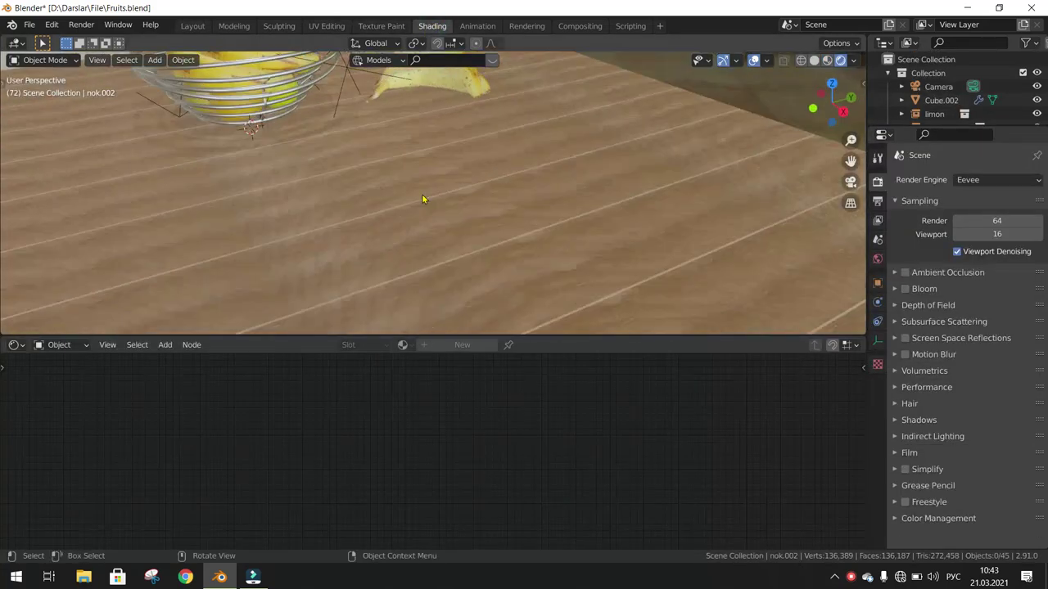
{"action": "left_click", "coordinate": [425, 199]}
{"action": "scroll", "coordinate": [413, 461], "scroll_direction": "up", "scroll_amount": 2}
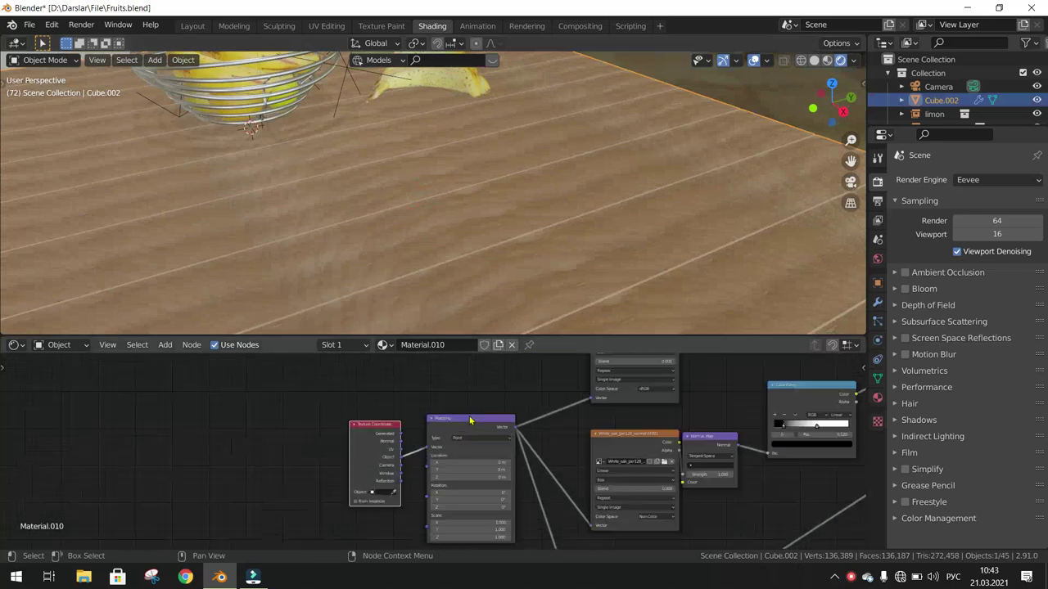
{"action": "scroll", "coordinate": [409, 455], "scroll_direction": "up", "scroll_amount": 1}
{"action": "scroll", "coordinate": [405, 449], "scroll_direction": "up", "scroll_amount": 1}
{"action": "scroll", "coordinate": [401, 441], "scroll_direction": "up", "scroll_amount": 2}
{"action": "scroll", "coordinate": [401, 440], "scroll_direction": "up", "scroll_amount": 1, "text": "shift"}
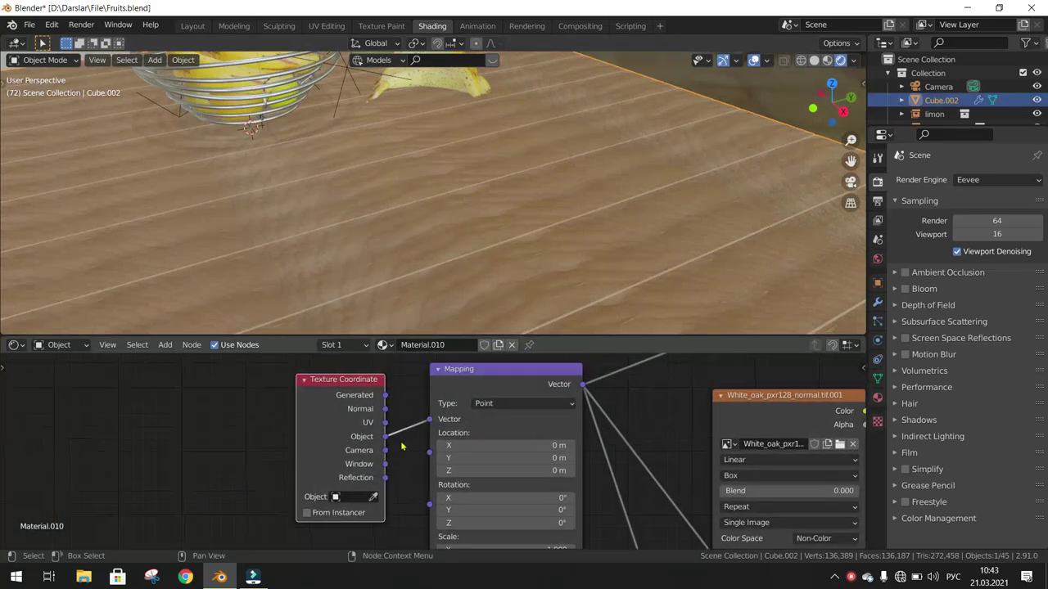
{"action": "scroll", "coordinate": [385, 437], "scroll_direction": "up", "scroll_amount": 1}
{"action": "scroll", "coordinate": [348, 409], "scroll_direction": "up", "scroll_amount": 1, "text": "shift"}
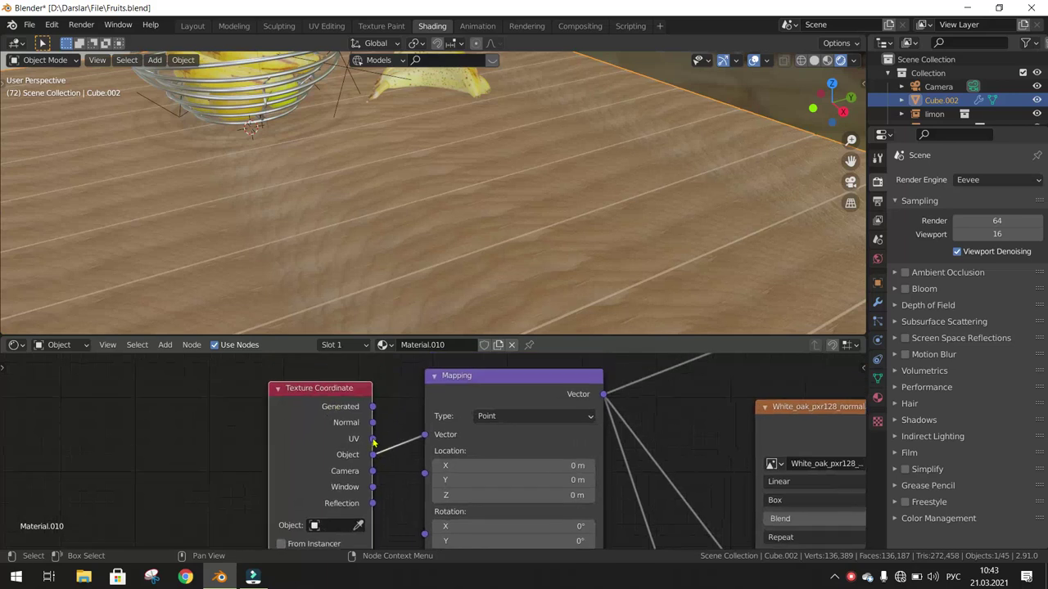
Connect the Texture Coordinate UV output to the Mapping node's Vector input.
{"action": "left_click_drag", "start_coordinate": [374, 442], "coordinate": [373, 439]}
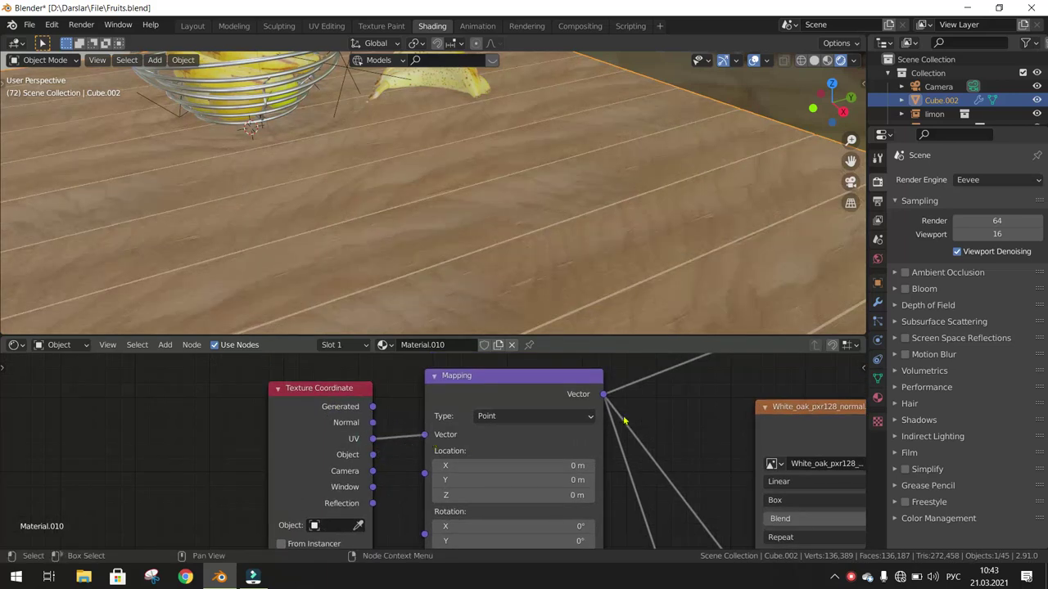
{"action": "middle_click_drag", "start_coordinate": [509, 434], "coordinate": [404, 476]}
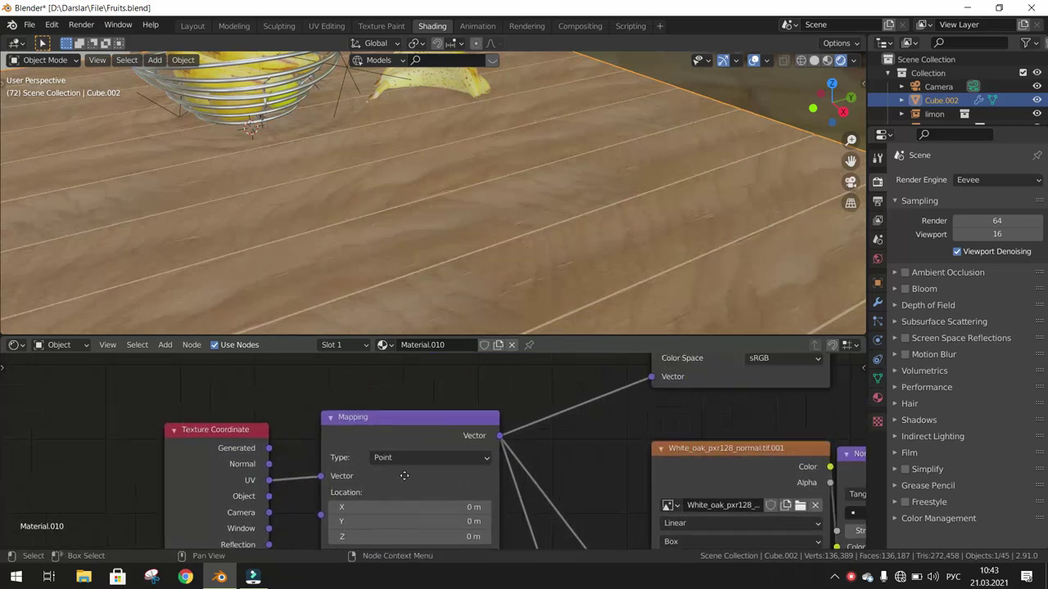
{"action": "scroll", "coordinate": [491, 459], "scroll_direction": "right", "scroll_amount": 2, "text": "ctrl"}
{"action": "scroll", "coordinate": [496, 456], "scroll_direction": "down", "scroll_amount": 1}
{"action": "scroll", "coordinate": [491, 461], "scroll_direction": "down", "scroll_amount": 1}
{"action": "scroll", "coordinate": [491, 461], "scroll_direction": "down", "scroll_amount": 1}
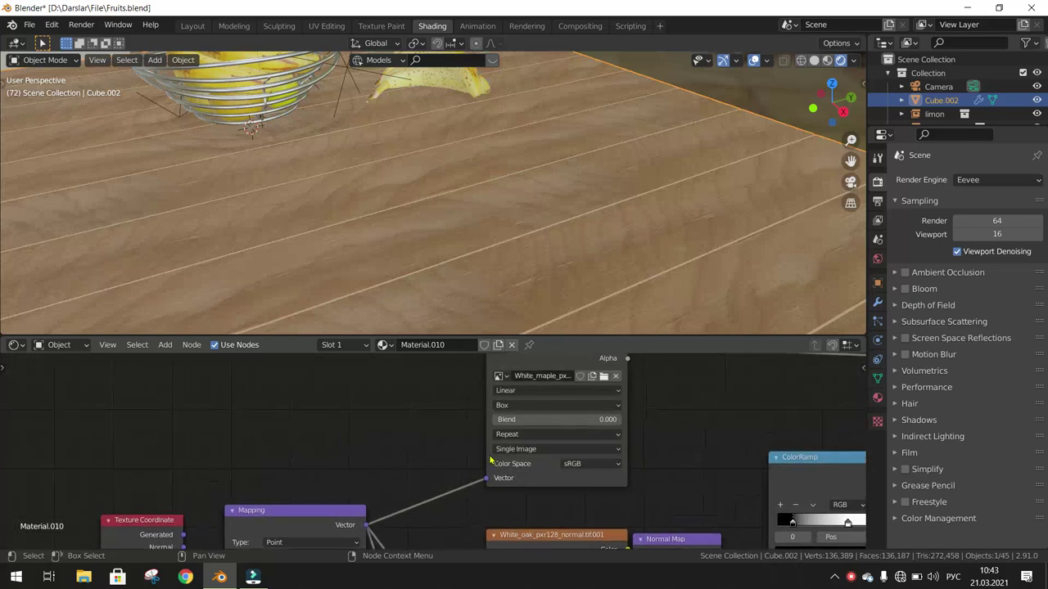
{"action": "scroll", "coordinate": [490, 461], "scroll_direction": "up", "scroll_amount": 1}
Set the wood colour and normal map image textures to Flat projection.
{"action": "left_click", "coordinate": [538, 390]}
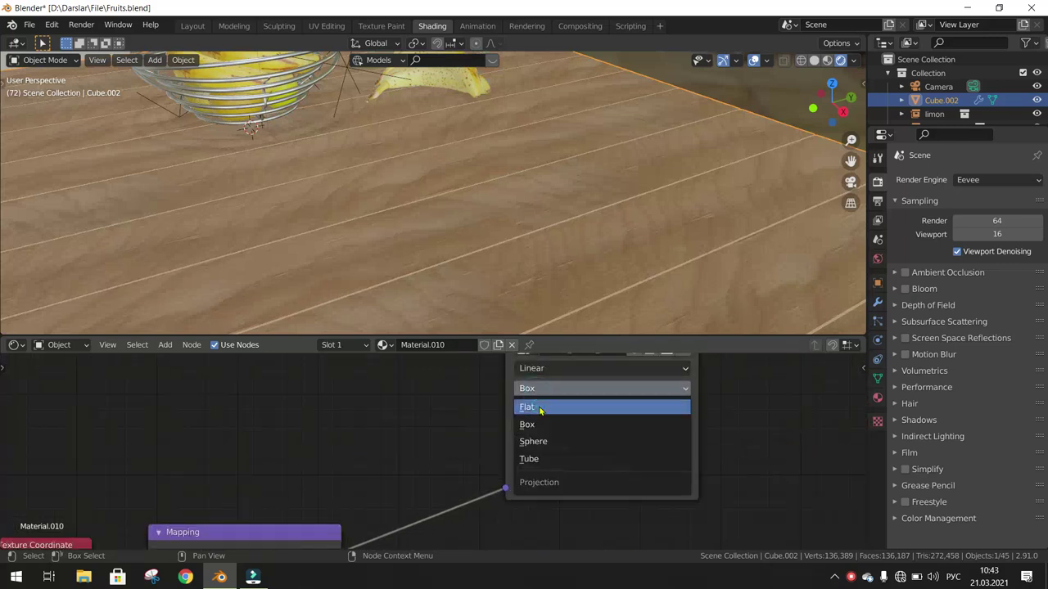
{"action": "left_click", "coordinate": [539, 409]}
{"action": "scroll", "coordinate": [541, 509], "scroll_direction": "down", "scroll_amount": 1}
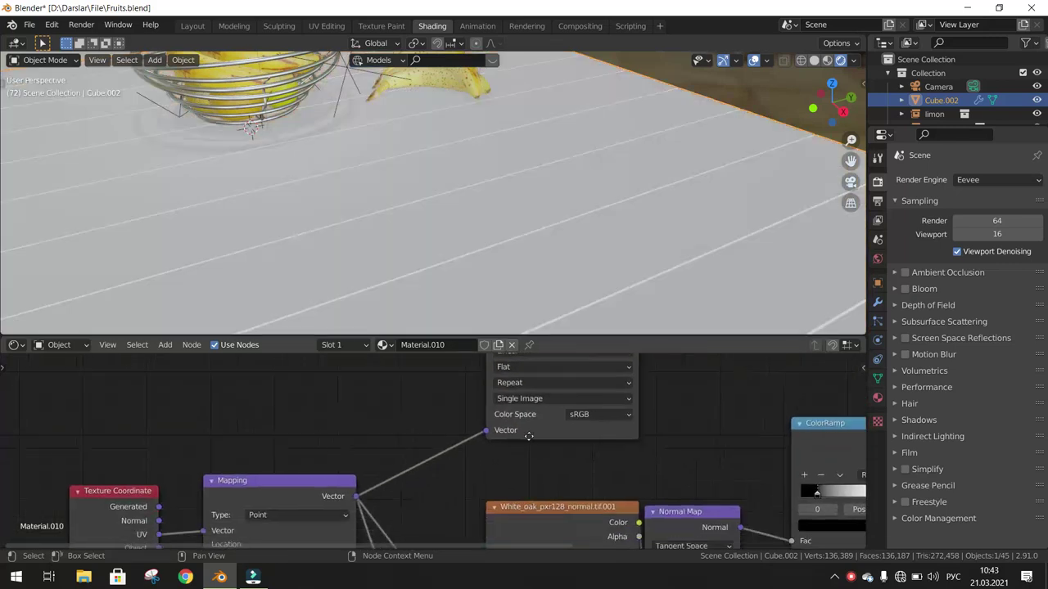
{"action": "mouse_move", "coordinate": [540, 509]}
{"action": "middle_mouse_down"}
{"action": "mouse_move", "coordinate": [524, 408]}
{"action": "mouse_move", "coordinate": [501, 429]}
{"action": "middle_mouse_up"}
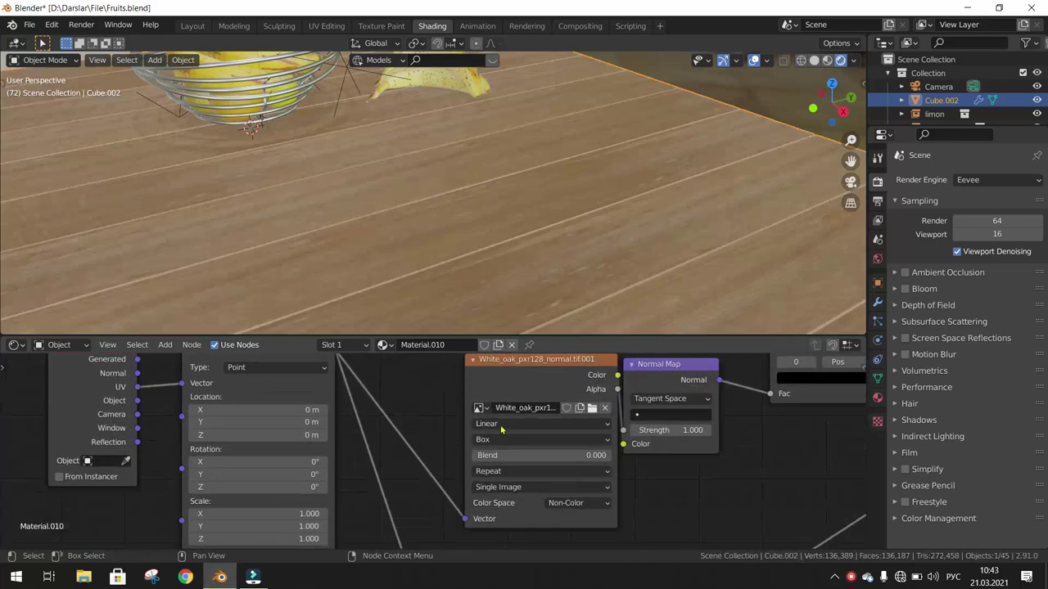
{"action": "left_click", "coordinate": [500, 442]}
{"action": "left_click", "coordinate": [500, 455]}
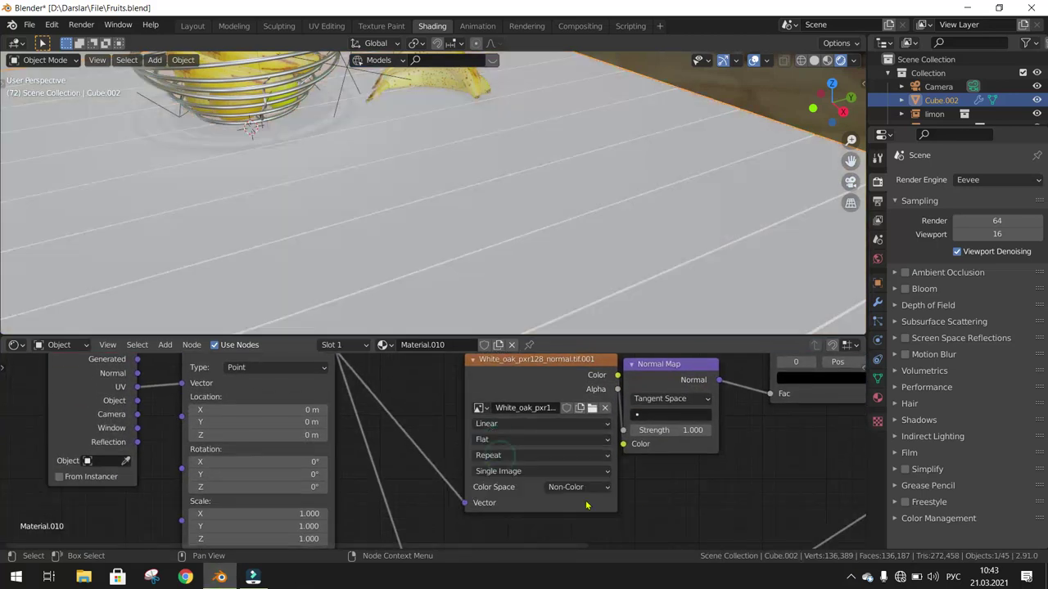
Switch the bump image texture's projection from Box to Flat.
{"action": "middle_click_drag", "start_coordinate": [624, 483], "coordinate": [589, 368]}
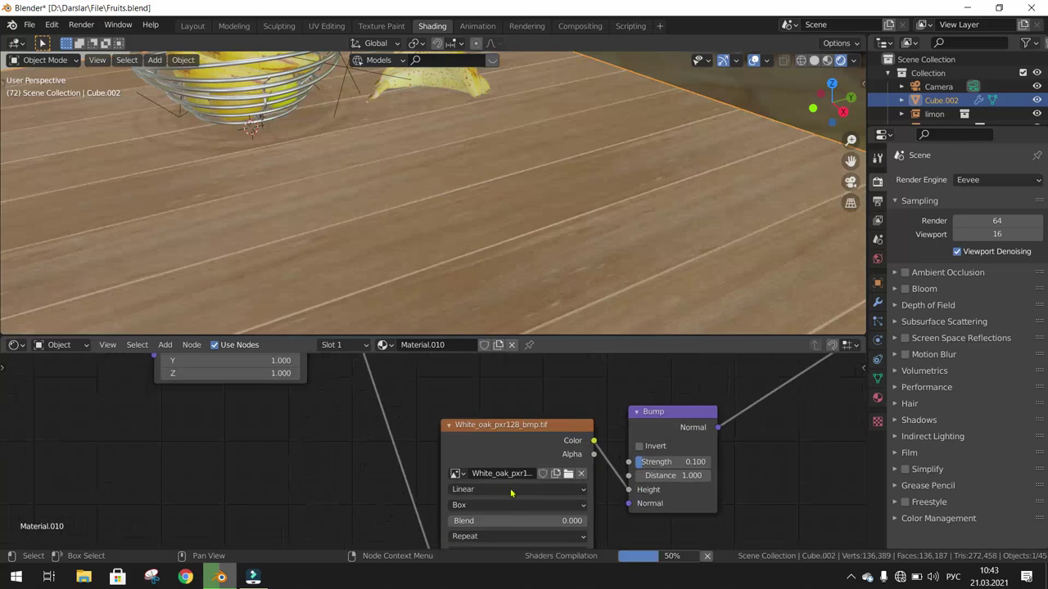
{"action": "left_click", "coordinate": [494, 508]}
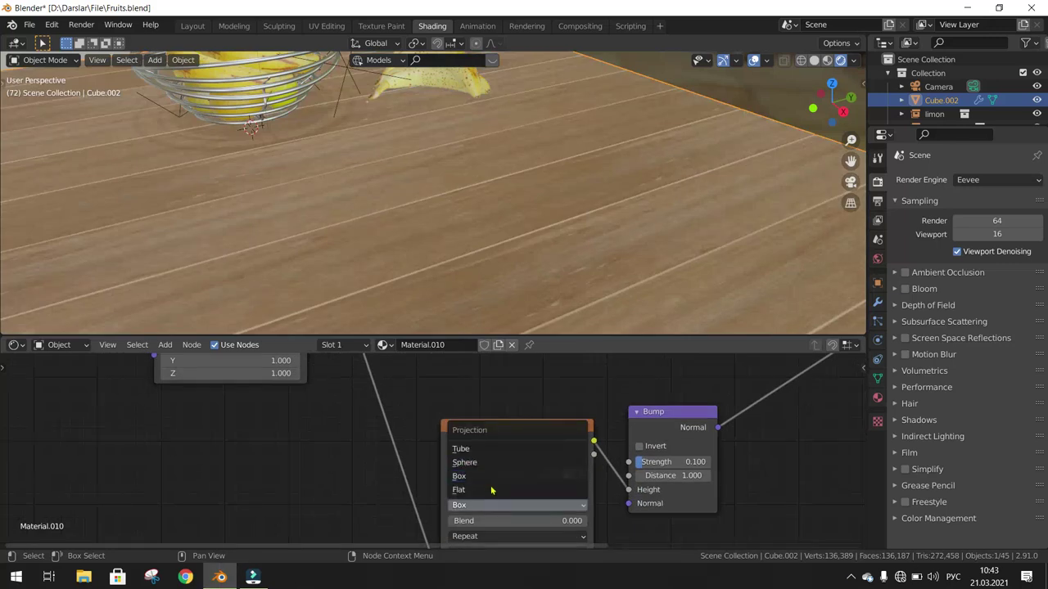
{"action": "left_click", "coordinate": [492, 489]}
{"action": "scroll", "coordinate": [646, 465], "scroll_direction": "down", "scroll_amount": 2}
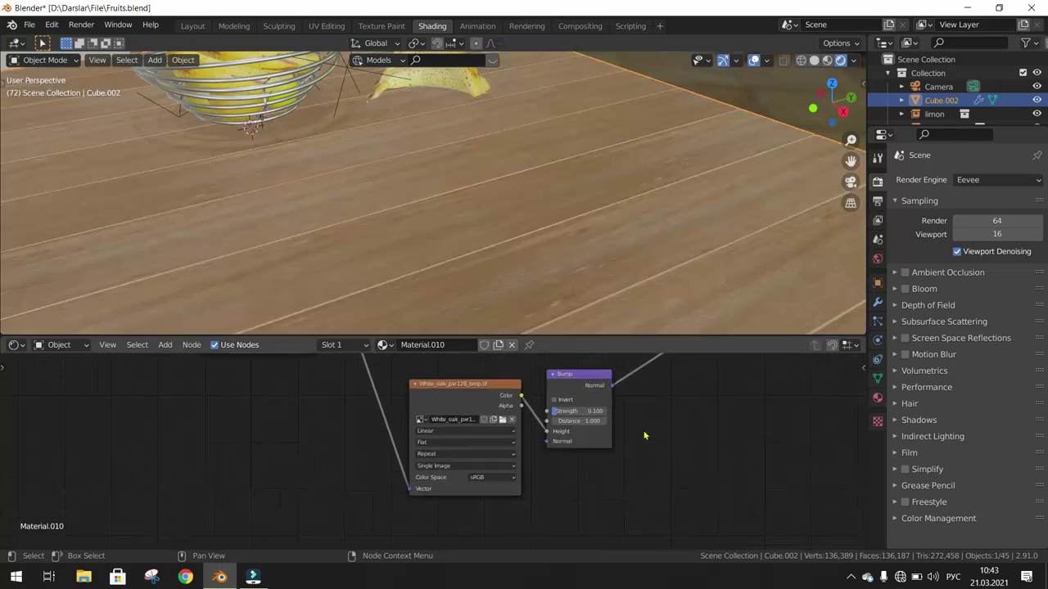
{"action": "scroll", "coordinate": [480, 280], "scroll_direction": "down", "scroll_amount": 5}
Orbit around the table to check the evenly laid wooden planks near the bananas.
{"action": "middle_click_drag", "start_coordinate": [480, 280], "coordinate": [542, 158]}
{"action": "scroll", "coordinate": [463, 250], "scroll_direction": "up", "scroll_amount": 6}
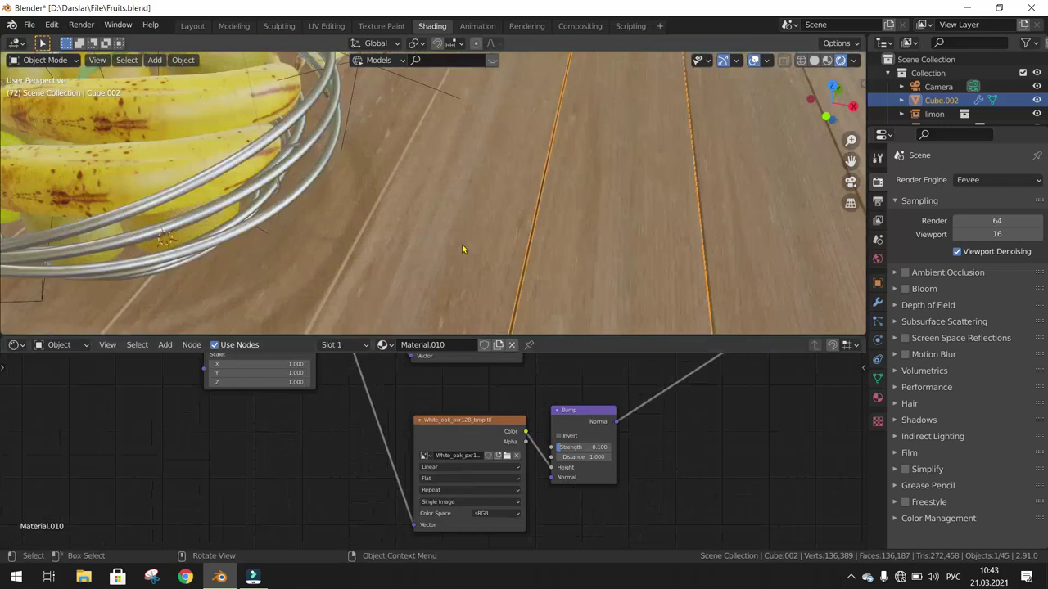
{"action": "mouse_move", "coordinate": [464, 250]}
{"action": "middle_mouse_down"}
{"action": "mouse_move", "coordinate": [530, 242]}
{"action": "mouse_move", "coordinate": [456, 268]}
{"action": "mouse_move", "coordinate": [573, 269]}
{"action": "mouse_move", "coordinate": [631, 227]}
{"action": "mouse_move", "coordinate": [389, 248]}
{"action": "mouse_move", "coordinate": [444, 244]}
{"action": "mouse_move", "coordinate": [390, 251]}
{"action": "mouse_move", "coordinate": [401, 271]}
{"action": "middle_mouse_up"}
{"action": "scroll", "coordinate": [464, 267], "scroll_direction": "down", "scroll_amount": 2}
{"action": "scroll", "coordinate": [577, 227], "scroll_direction": "up", "scroll_amount": 3}
{"action": "scroll", "coordinate": [445, 245], "scroll_direction": "down", "scroll_amount": 3}
{"action": "scroll", "coordinate": [513, 465], "scroll_direction": "down", "scroll_amount": 3}
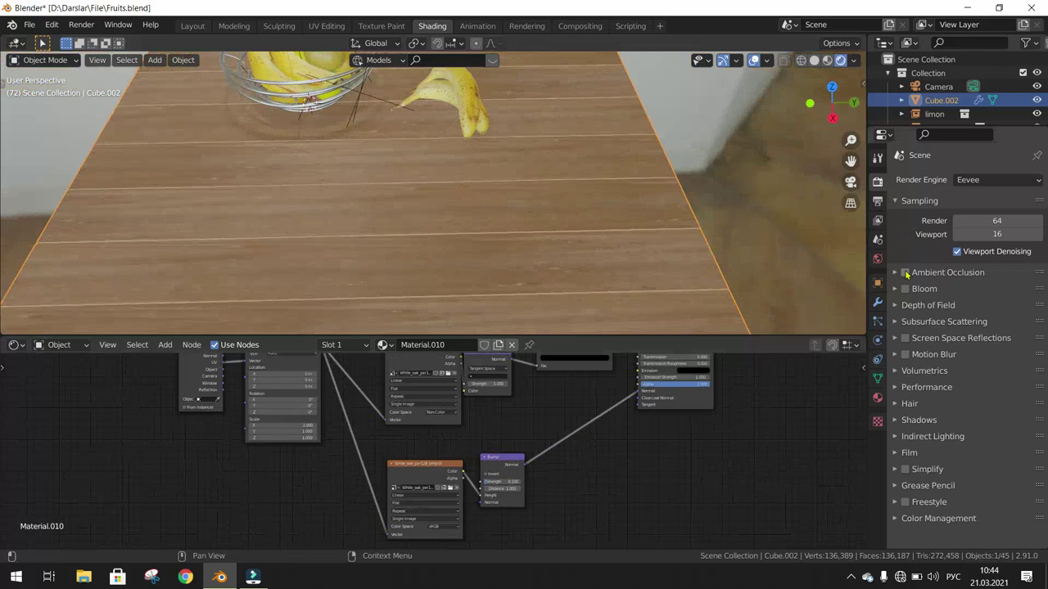
Enable Ambient Occlusion and Screen Space Reflections, briefly reviewing each panel's settings.
{"action": "left_click", "coordinate": [905, 273]}
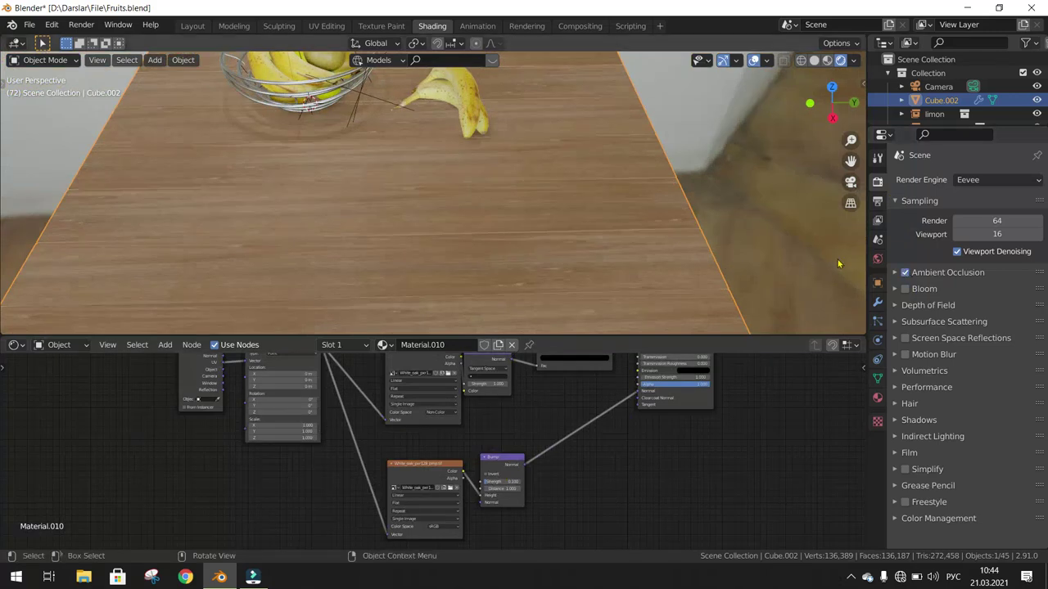
{"action": "left_click", "coordinate": [895, 274]}
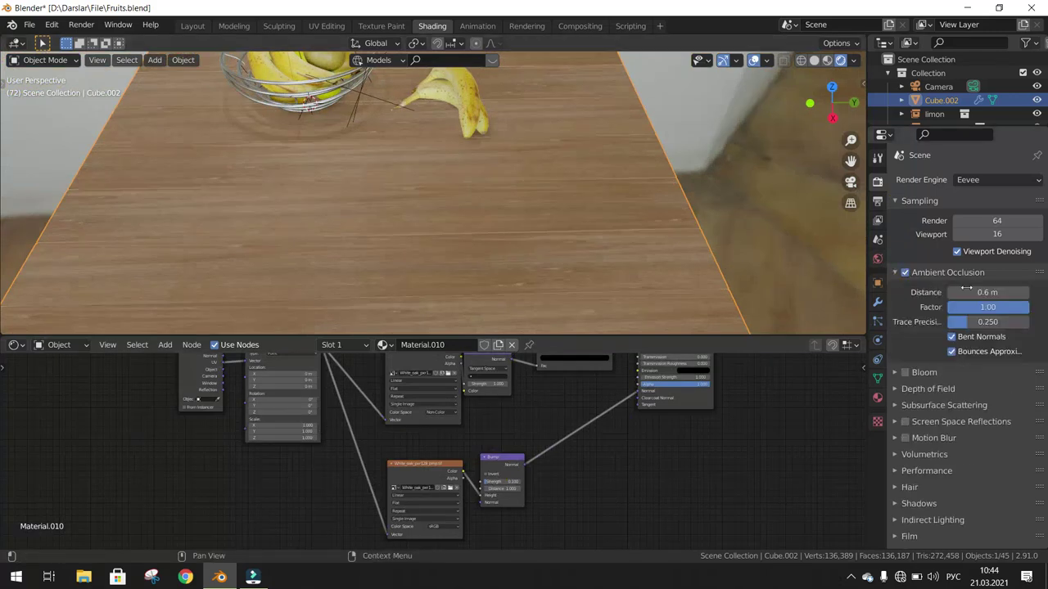
{"action": "left_click", "coordinate": [895, 273]}
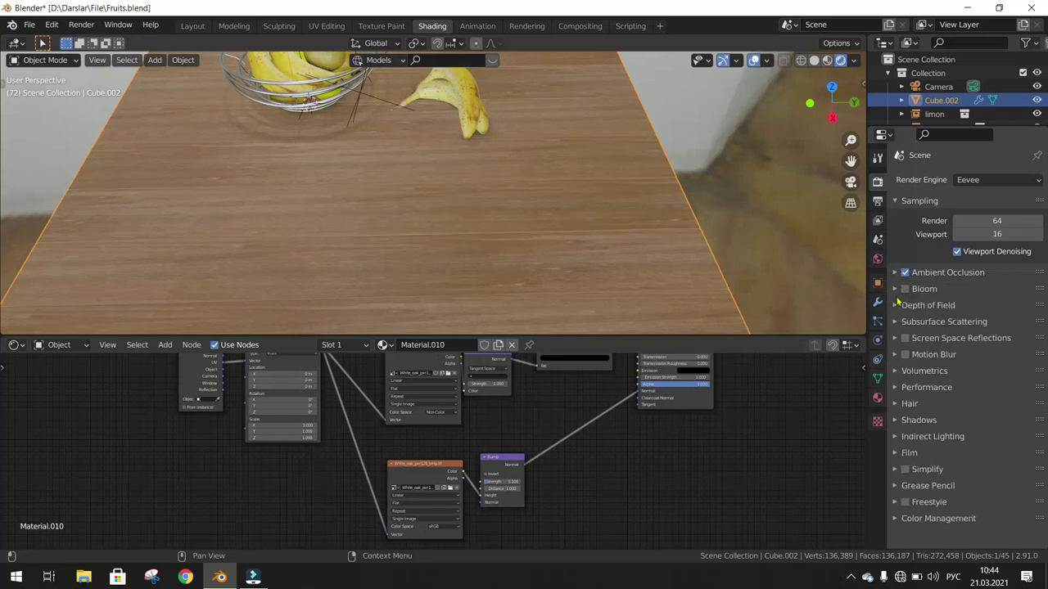
{"action": "left_click", "coordinate": [896, 341]}
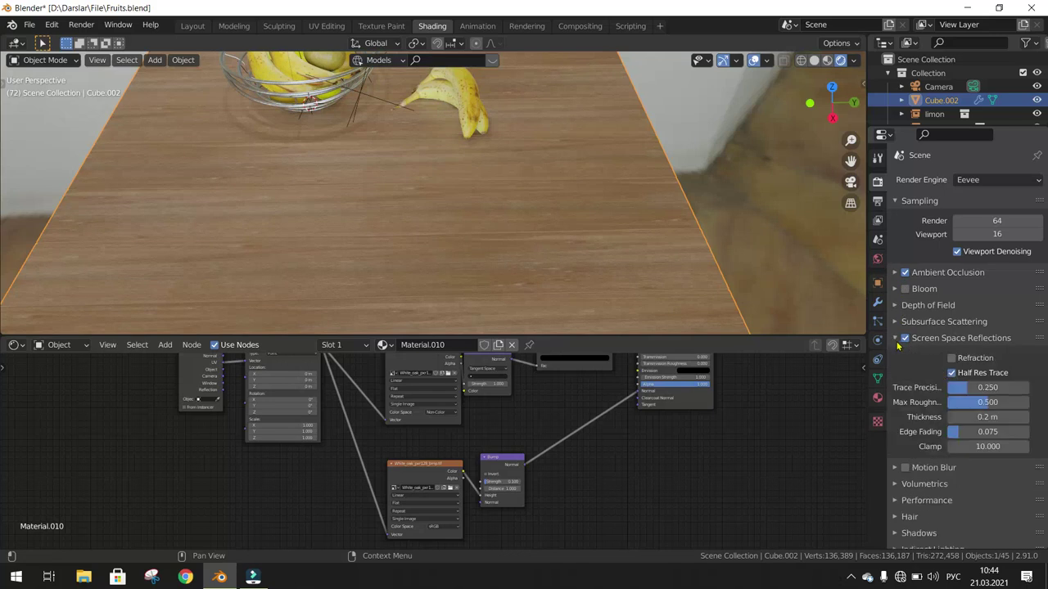
{"action": "left_click", "coordinate": [896, 339]}
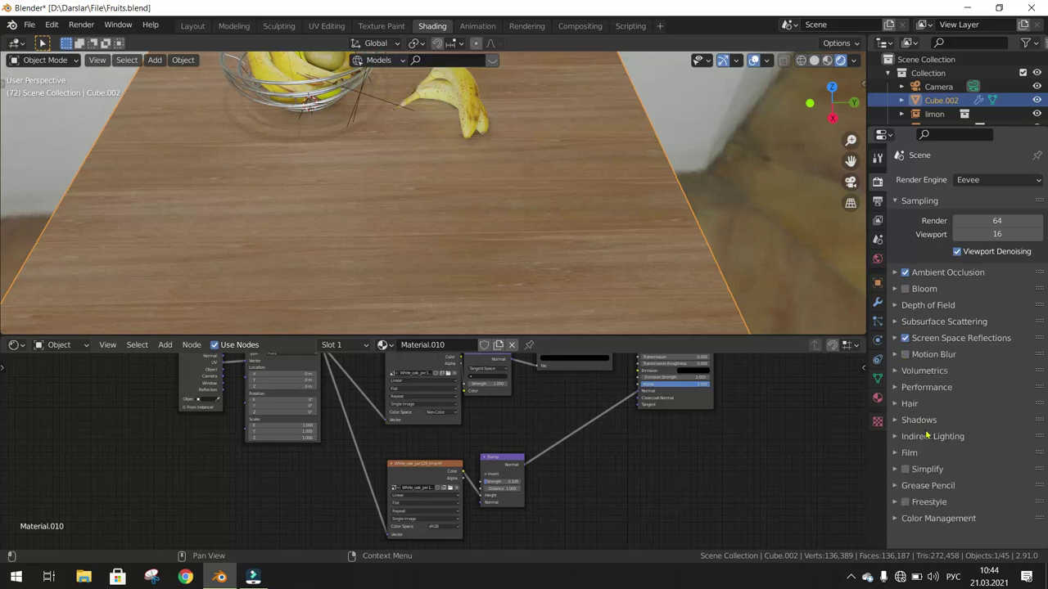
Set the Color Management Look to Very High Contrast.
{"action": "left_click", "coordinate": [910, 519]}
{"action": "scroll", "coordinate": [942, 512], "scroll_direction": "down", "scroll_amount": 2}
{"action": "scroll", "coordinate": [965, 501], "scroll_direction": "down", "scroll_amount": 1}
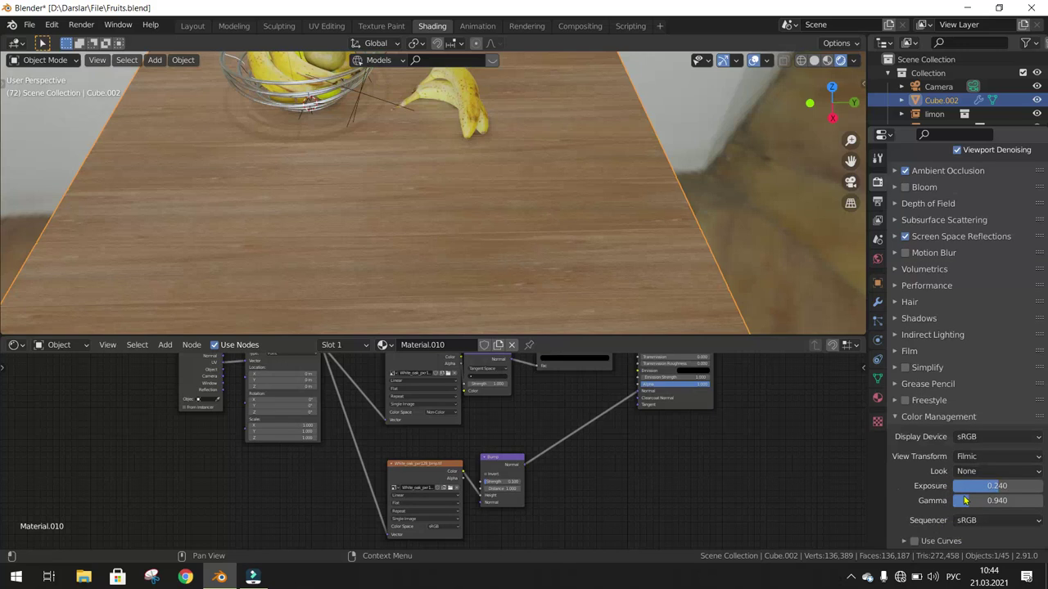
{"action": "left_click", "coordinate": [974, 474]}
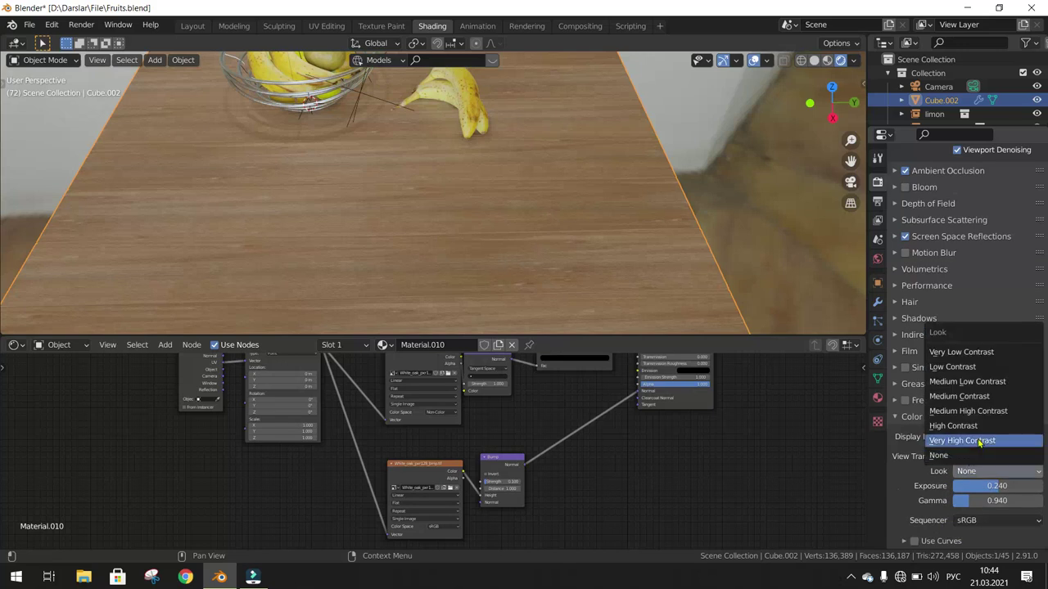
{"action": "left_click", "coordinate": [980, 443]}
{"action": "mouse_move", "coordinate": [440, 222]}
{"action": "middle_mouse_down"}
{"action": "mouse_move", "coordinate": [612, 213]}
{"action": "mouse_move", "coordinate": [491, 217]}
{"action": "mouse_move", "coordinate": [516, 228]}
{"action": "mouse_move", "coordinate": [393, 226]}
{"action": "mouse_move", "coordinate": [550, 234]}
{"action": "mouse_move", "coordinate": [717, 199]}
{"action": "mouse_move", "coordinate": [477, 211]}
{"action": "mouse_move", "coordinate": [707, 318]}
{"action": "middle_mouse_up"}
{"action": "scroll", "coordinate": [516, 228], "scroll_direction": "up", "scroll_amount": 5}
{"action": "scroll", "coordinate": [392, 226], "scroll_direction": "down", "scroll_amount": 6}
{"action": "scroll", "coordinate": [503, 221], "scroll_direction": "up", "scroll_amount": 4}
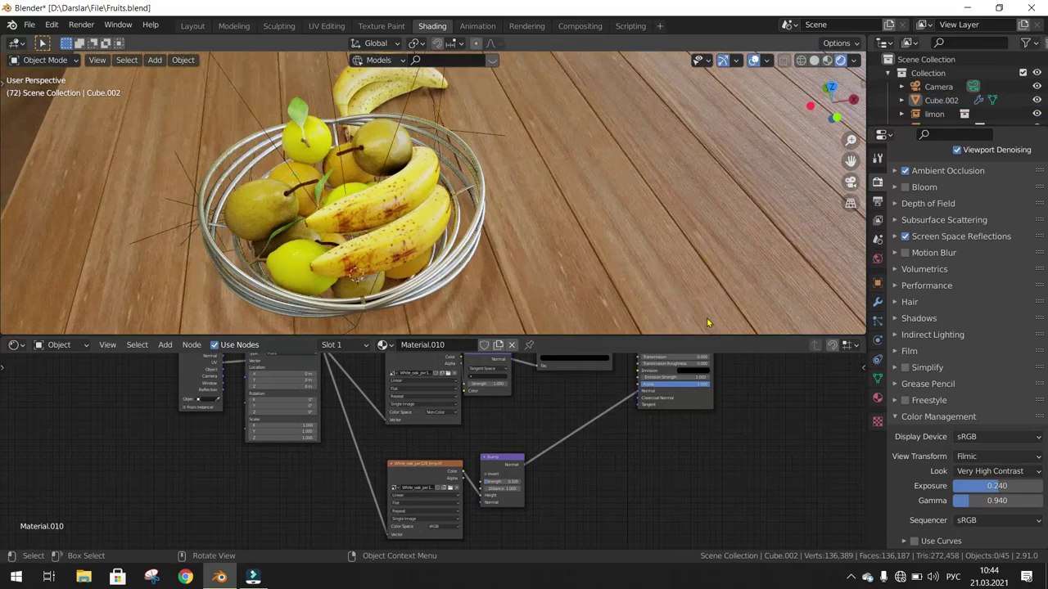
Compare the Standard and Filmic view transforms, then try None and restore sRGB display.
{"action": "left_click", "coordinate": [974, 461]}
{"action": "left_click", "coordinate": [979, 442]}
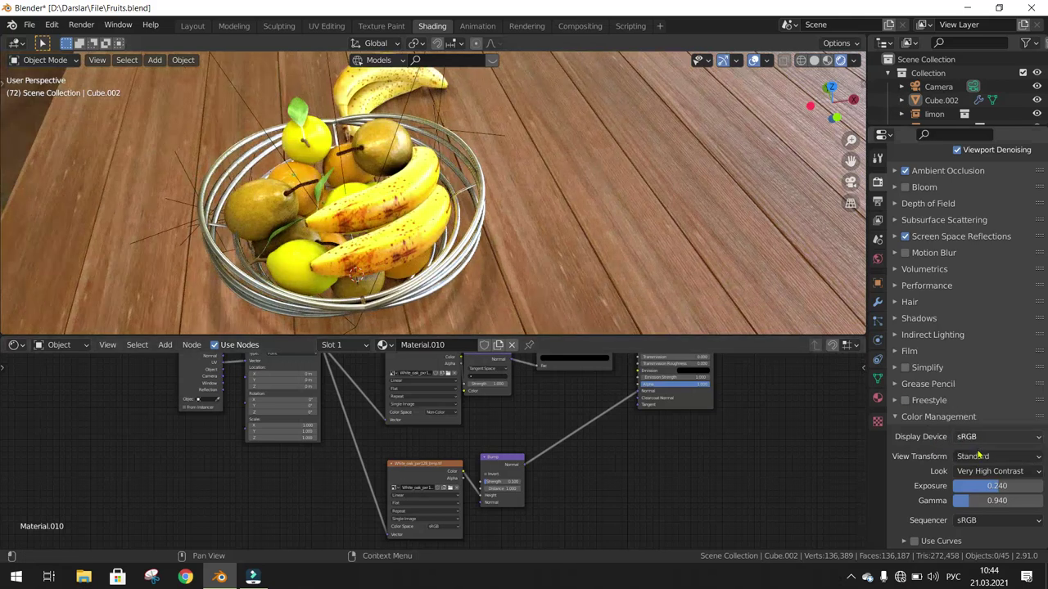
{"action": "left_click", "coordinate": [980, 457]}
{"action": "left_click", "coordinate": [979, 428]}
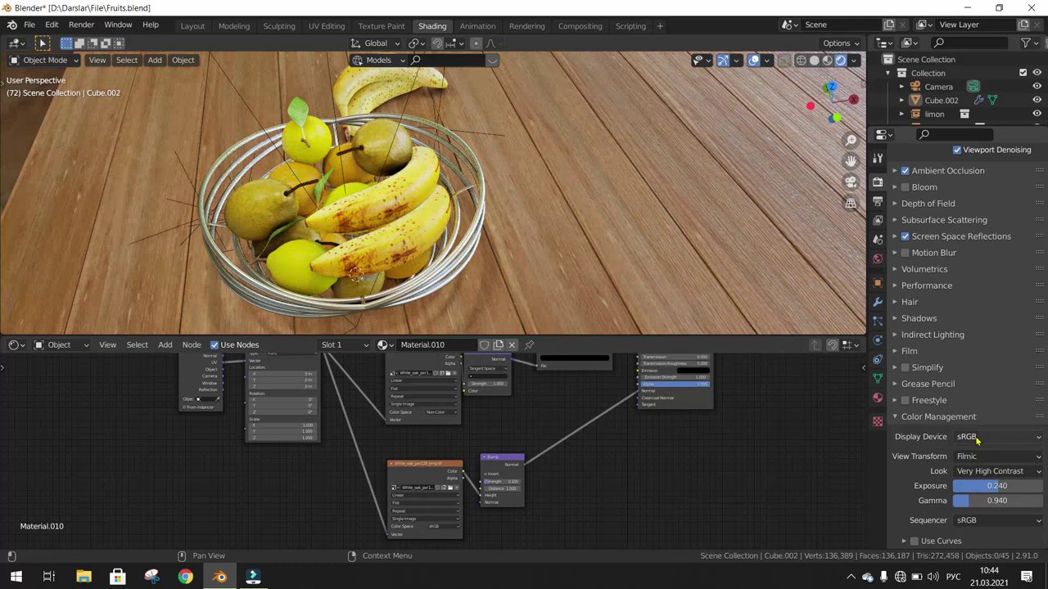
{"action": "left_click", "coordinate": [976, 442]}
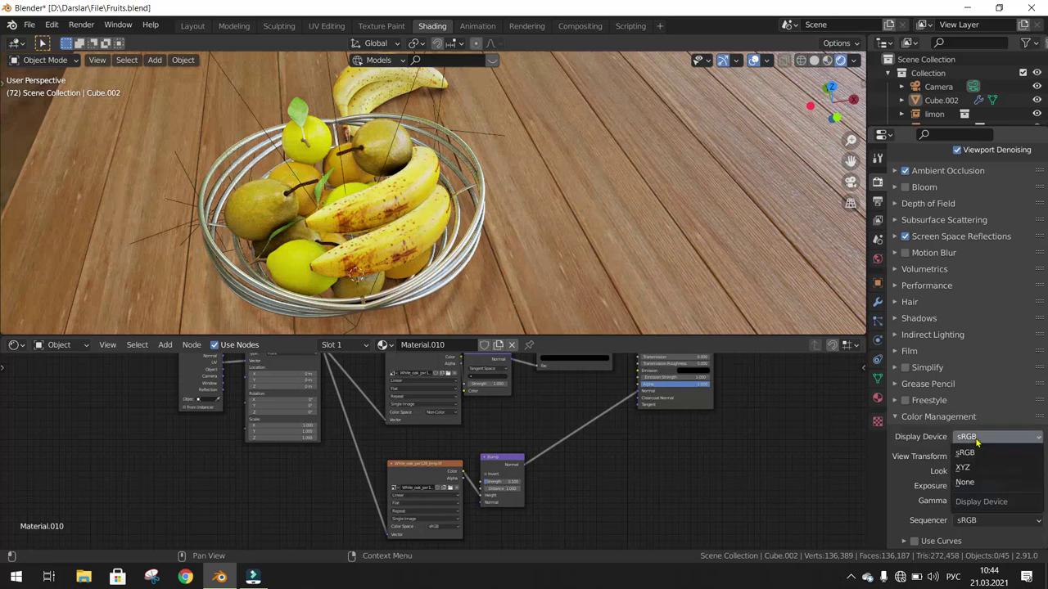
{"action": "left_click", "coordinate": [975, 482]}
{"action": "left_click", "coordinate": [979, 438]}
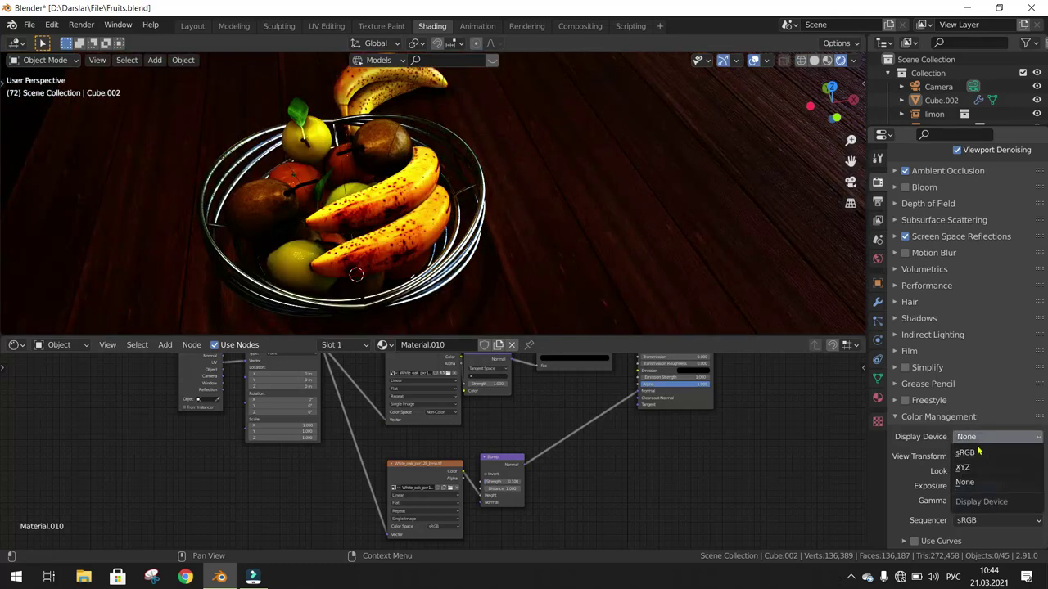
{"action": "left_click", "coordinate": [974, 452]}
Orbit and zoom around the bowl to see the whole table under the new look.
{"action": "middle_click_drag", "start_coordinate": [509, 254], "coordinate": [558, 229]}
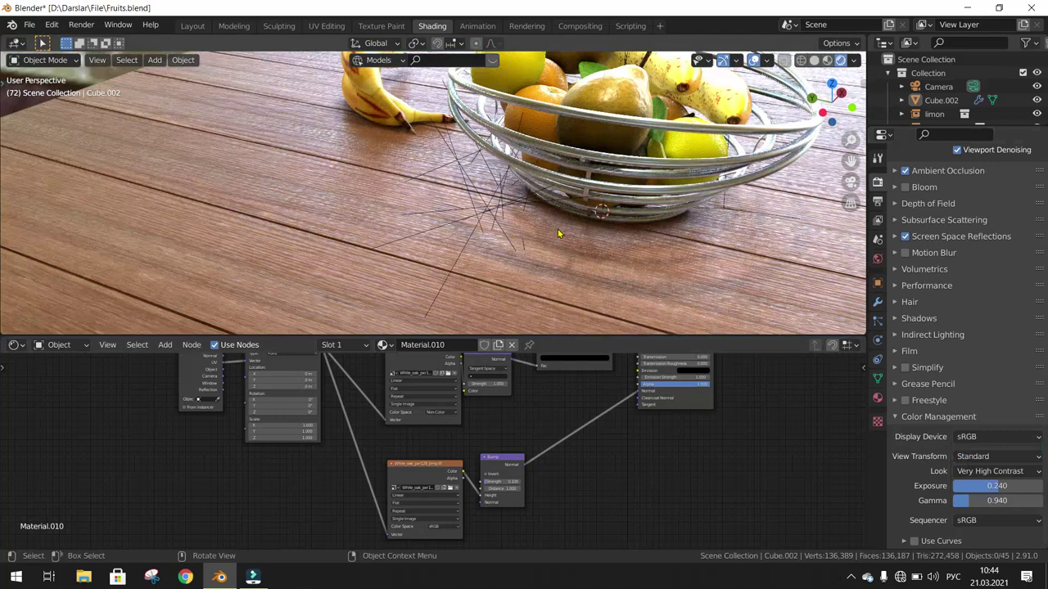
{"action": "scroll", "coordinate": [529, 226], "scroll_direction": "down", "scroll_amount": 2}
{"action": "scroll", "coordinate": [524, 229], "scroll_direction": "down", "scroll_amount": 2}
{"action": "scroll", "coordinate": [490, 242], "scroll_direction": "down", "scroll_amount": 2}
{"action": "mouse_move", "coordinate": [491, 242]}
{"action": "middle_mouse_down"}
{"action": "mouse_move", "coordinate": [419, 255]}
{"action": "mouse_move", "coordinate": [452, 244]}
{"action": "middle_mouse_up"}
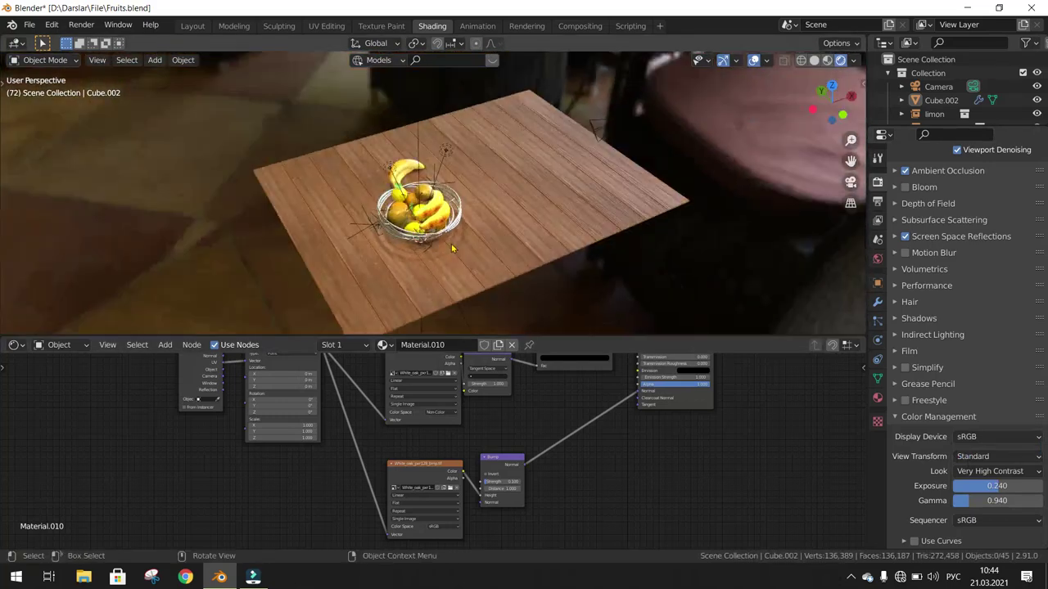
{"action": "scroll", "coordinate": [451, 243], "scroll_direction": "up", "scroll_amount": 2}
{"action": "scroll", "coordinate": [508, 246], "scroll_direction": "up", "scroll_amount": 2}
{"action": "scroll", "coordinate": [553, 249], "scroll_direction": "up", "scroll_amount": 2}
{"action": "mouse_move", "coordinate": [551, 248]}
{"action": "middle_mouse_down"}
{"action": "mouse_move", "coordinate": [606, 227]}
{"action": "mouse_move", "coordinate": [558, 259]}
{"action": "middle_mouse_up"}
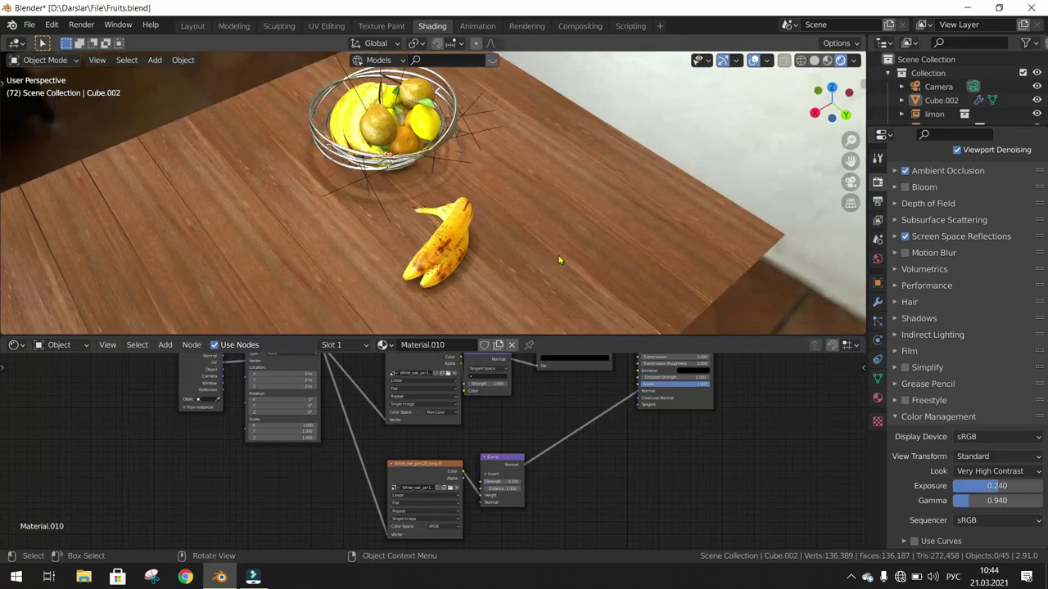
Look through the scene camera, then orbit back around the bowl rim.
{"action": "key", "text": "KP_0"}
{"action": "scroll", "coordinate": [488, 240], "scroll_direction": "up", "scroll_amount": 1}
{"action": "scroll", "coordinate": [488, 240], "scroll_direction": "up", "scroll_amount": 3}
{"action": "scroll", "coordinate": [488, 239], "scroll_direction": "up", "scroll_amount": 3}
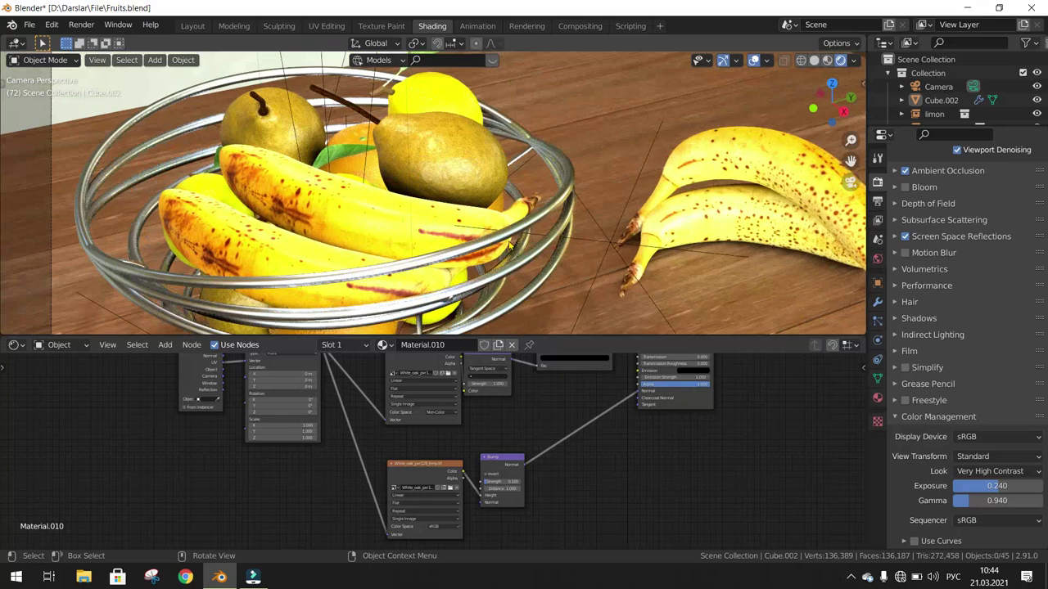
{"action": "middle_click_drag", "start_coordinate": [489, 241], "coordinate": [544, 231]}
{"action": "scroll", "coordinate": [494, 242], "scroll_direction": "up", "scroll_amount": 4}
{"action": "scroll", "coordinate": [494, 242], "scroll_direction": "down", "scroll_amount": 4}
{"action": "scroll", "coordinate": [505, 236], "scroll_direction": "up", "scroll_amount": 5}
{"action": "scroll", "coordinate": [505, 236], "scroll_direction": "down", "scroll_amount": 5}
{"action": "scroll", "coordinate": [505, 236], "scroll_direction": "down", "scroll_amount": 3}
Lower the World background Strength to 0.700 in the World properties.
{"action": "left_click", "coordinate": [879, 261]}
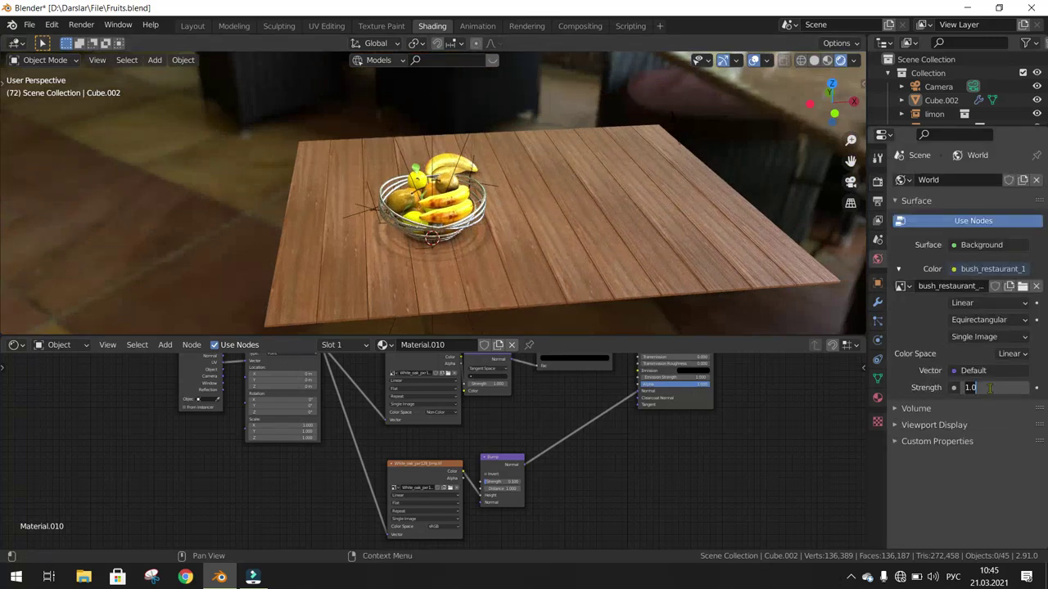
{"action": "type", "text": "0.5"}
{"action": "key", "text": "Return"}
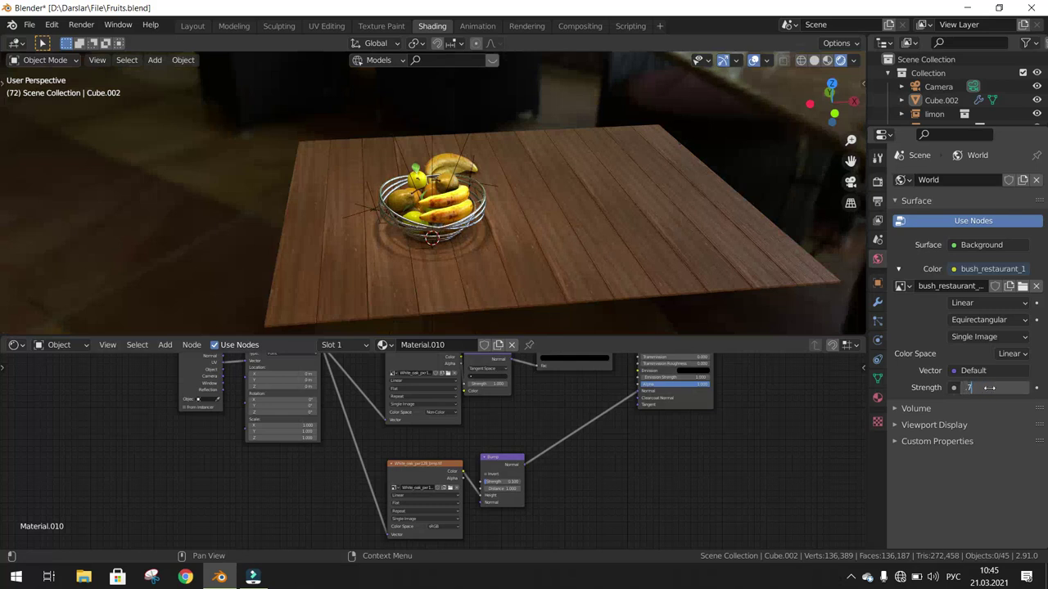
{"action": "key", "text": "Return"}
{"action": "scroll", "coordinate": [596, 211], "scroll_direction": "up", "scroll_amount": 5}
{"action": "scroll", "coordinate": [411, 187], "scroll_direction": "up", "scroll_amount": 3}
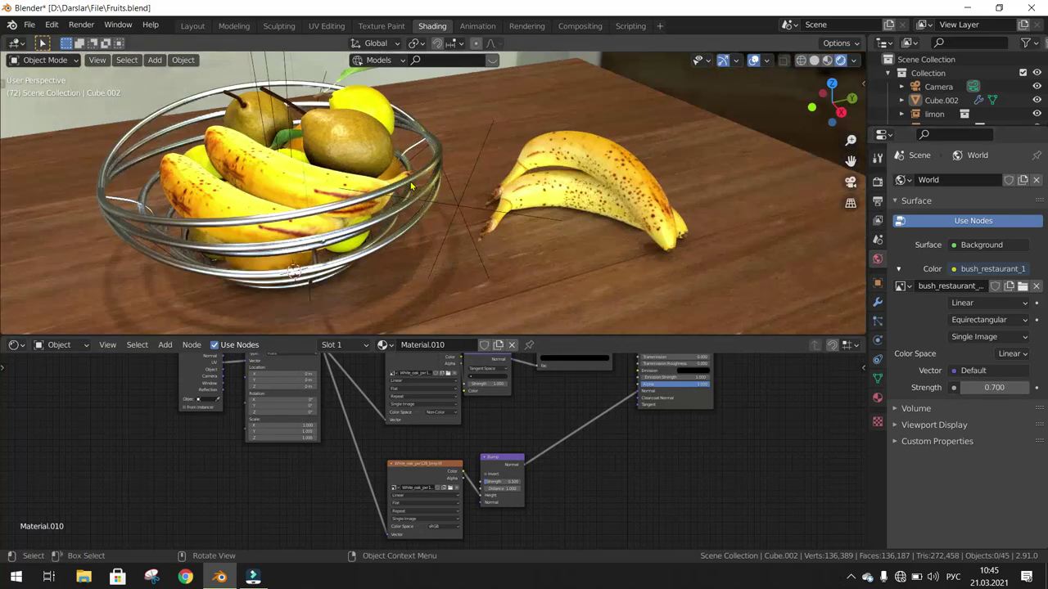
{"action": "scroll", "coordinate": [411, 187], "scroll_direction": "up", "scroll_amount": 3}
{"action": "scroll", "coordinate": [442, 205], "scroll_direction": "up", "scroll_amount": 3}
{"action": "mouse_move", "coordinate": [458, 214]}
{"action": "middle_mouse_down"}
{"action": "mouse_move", "coordinate": [496, 234]}
{"action": "mouse_move", "coordinate": [482, 196]}
{"action": "middle_mouse_up"}
{"action": "scroll", "coordinate": [484, 227], "scroll_direction": "up", "scroll_amount": 3}
{"action": "scroll", "coordinate": [478, 189], "scroll_direction": "up", "scroll_amount": 3}
{"action": "scroll", "coordinate": [478, 191], "scroll_direction": "up", "scroll_amount": 3}
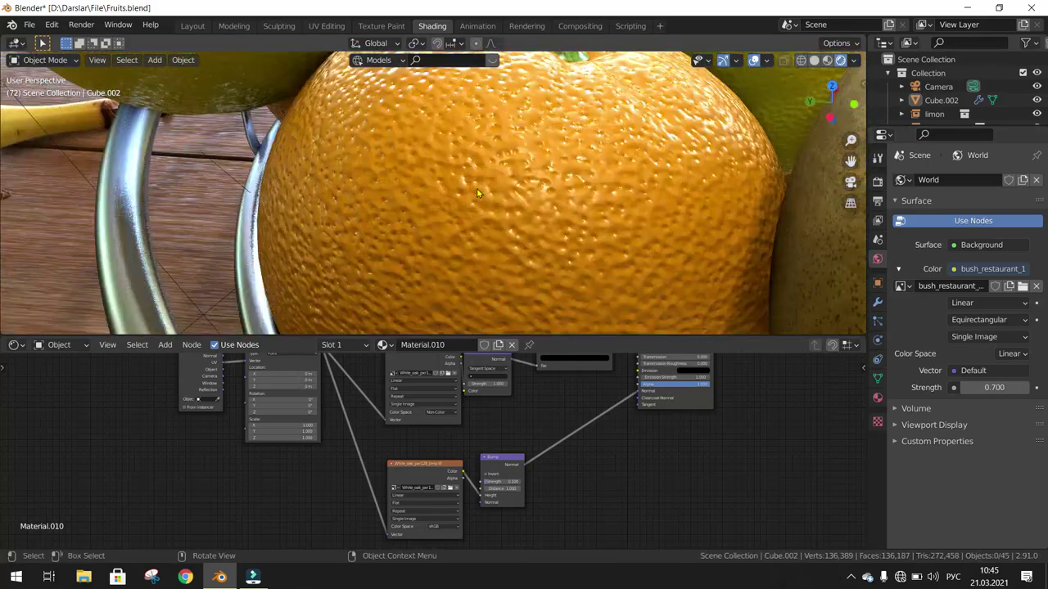
{"action": "scroll", "coordinate": [479, 193], "scroll_direction": "down", "scroll_amount": 3}
{"action": "scroll", "coordinate": [479, 191], "scroll_direction": "up", "scroll_amount": 3}
{"action": "scroll", "coordinate": [479, 190], "scroll_direction": "down", "scroll_amount": 2}
{"action": "scroll", "coordinate": [479, 188], "scroll_direction": "down", "scroll_amount": 2}
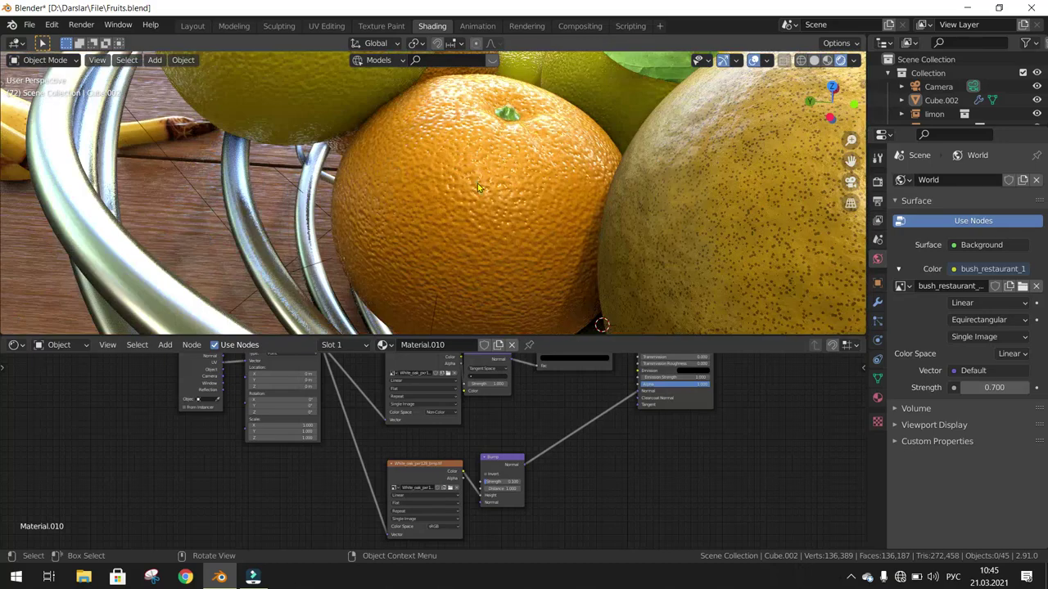
{"action": "left_click", "coordinate": [478, 186]}
{"action": "scroll", "coordinate": [475, 204], "scroll_direction": "down", "scroll_amount": 3}
{"action": "mouse_move", "coordinate": [475, 203]}
{"action": "middle_mouse_down"}
{"action": "mouse_move", "coordinate": [428, 204]}
{"action": "mouse_move", "coordinate": [473, 211]}
{"action": "middle_mouse_up"}
{"action": "scroll", "coordinate": [429, 203], "scroll_direction": "up", "scroll_amount": 3}
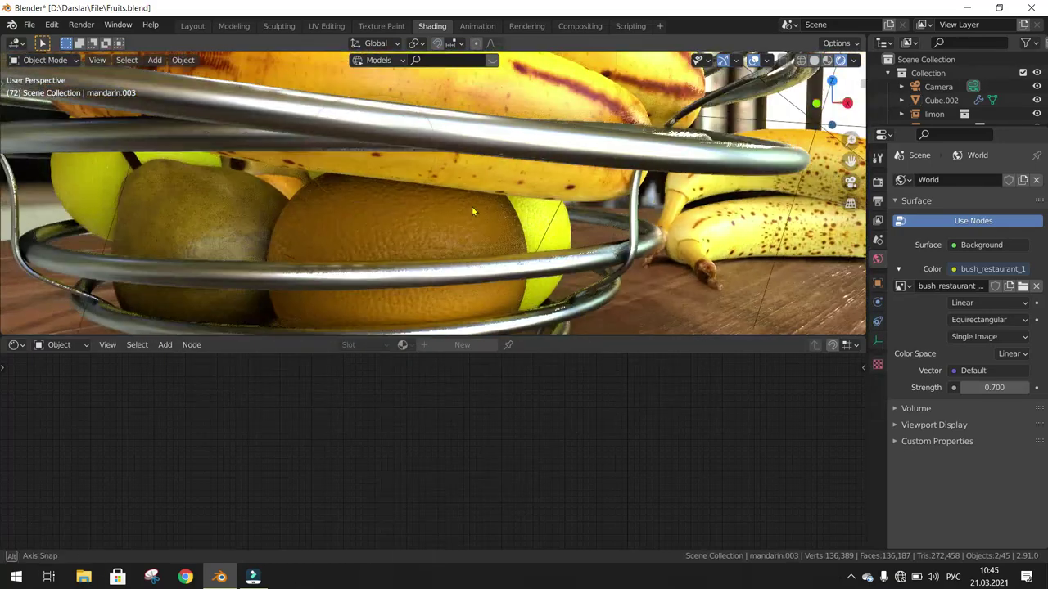
{"action": "left_click", "coordinate": [399, 218]}
{"action": "scroll", "coordinate": [399, 218], "scroll_direction": "down", "scroll_amount": 5}
{"action": "mouse_move", "coordinate": [399, 218]}
{"action": "middle_mouse_down"}
{"action": "mouse_move", "coordinate": [365, 234]}
{"action": "mouse_move", "coordinate": [442, 237]}
{"action": "middle_mouse_up"}
{"action": "scroll", "coordinate": [426, 229], "scroll_direction": "up", "scroll_amount": 2}
Switch to the Layout workspace and orbit to view the table and bowl from above.
{"action": "left_click", "coordinate": [198, 27]}
{"action": "scroll", "coordinate": [243, 245], "scroll_direction": "down", "scroll_amount": 4}
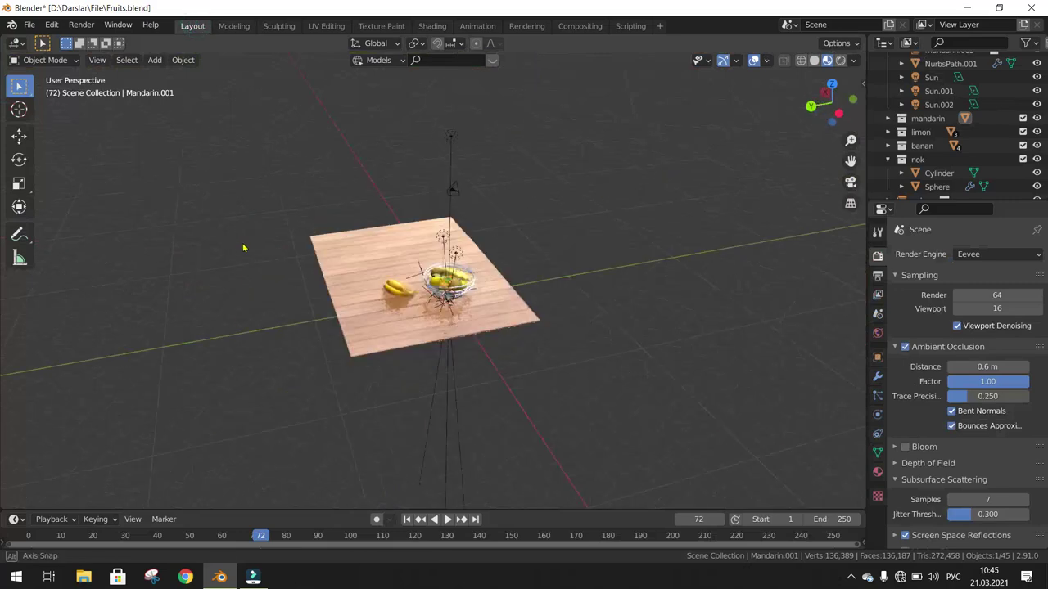
{"action": "scroll", "coordinate": [243, 246], "scroll_direction": "up", "scroll_amount": 4}
{"action": "mouse_move", "coordinate": [243, 246]}
{"action": "middle_mouse_down"}
{"action": "mouse_move", "coordinate": [241, 315]}
{"action": "mouse_move", "coordinate": [450, 272]}
{"action": "mouse_move", "coordinate": [573, 262]}
{"action": "middle_mouse_up"}
{"action": "scroll", "coordinate": [241, 318], "scroll_direction": "up", "scroll_amount": 2}
{"action": "scroll", "coordinate": [241, 317], "scroll_direction": "up", "scroll_amount": 3}
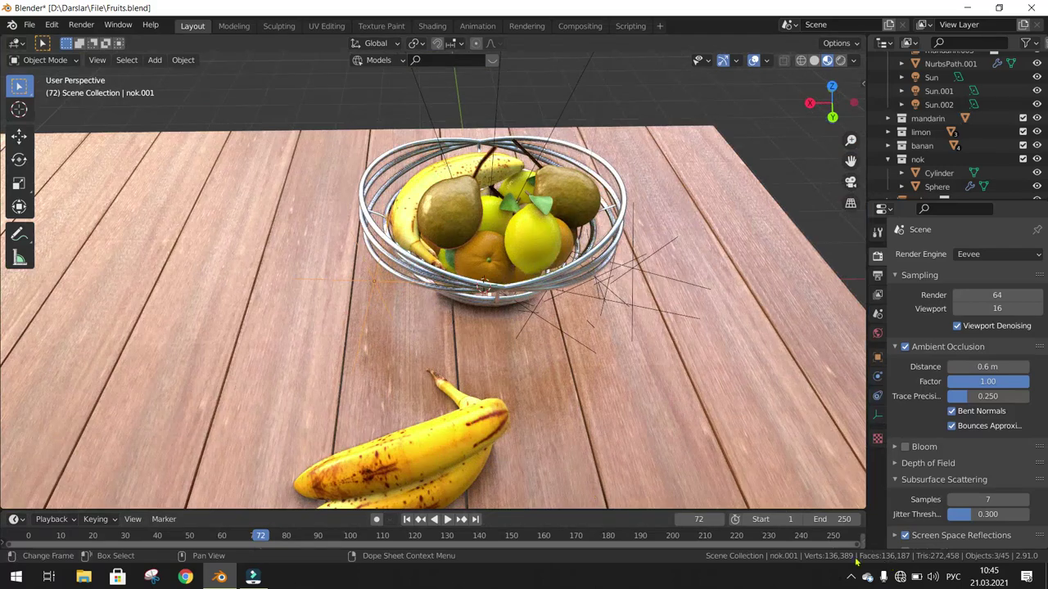
{"action": "mouse_move", "coordinate": [580, 193]}
{"action": "middle_mouse_down"}
{"action": "mouse_move", "coordinate": [462, 194]}
{"action": "mouse_move", "coordinate": [508, 219]}
{"action": "middle_mouse_up"}
{"action": "scroll", "coordinate": [462, 195], "scroll_direction": "up", "scroll_amount": 2}
{"action": "scroll", "coordinate": [451, 209], "scroll_direction": "up", "scroll_amount": 2}
Duplicate a pear into the bowl, delete the extra copy, and select Mandarin.001.
{"action": "key", "text": "shift+d"}
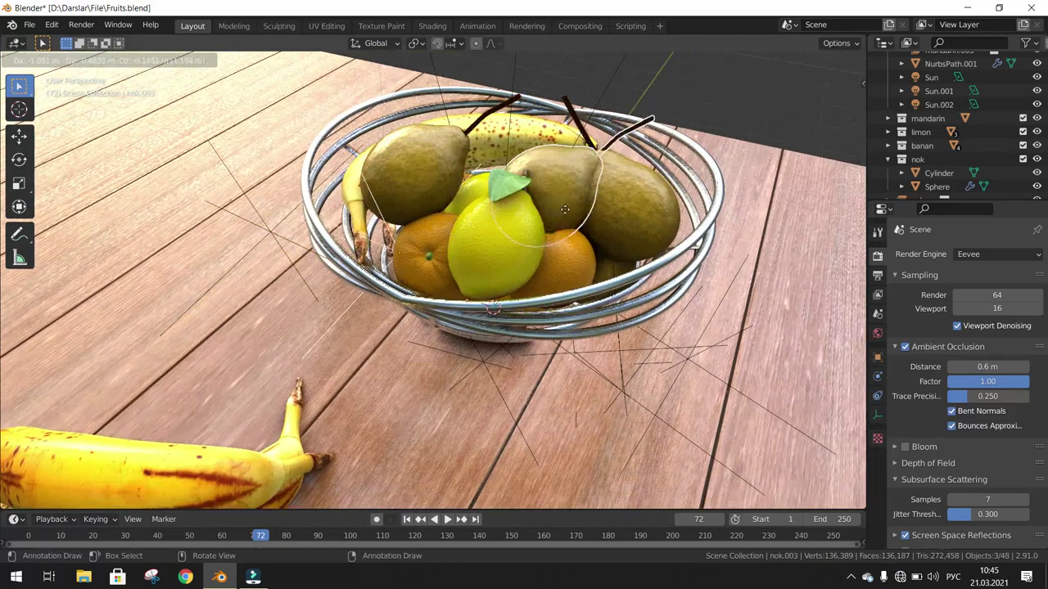
{"action": "left_click", "coordinate": [623, 257]}
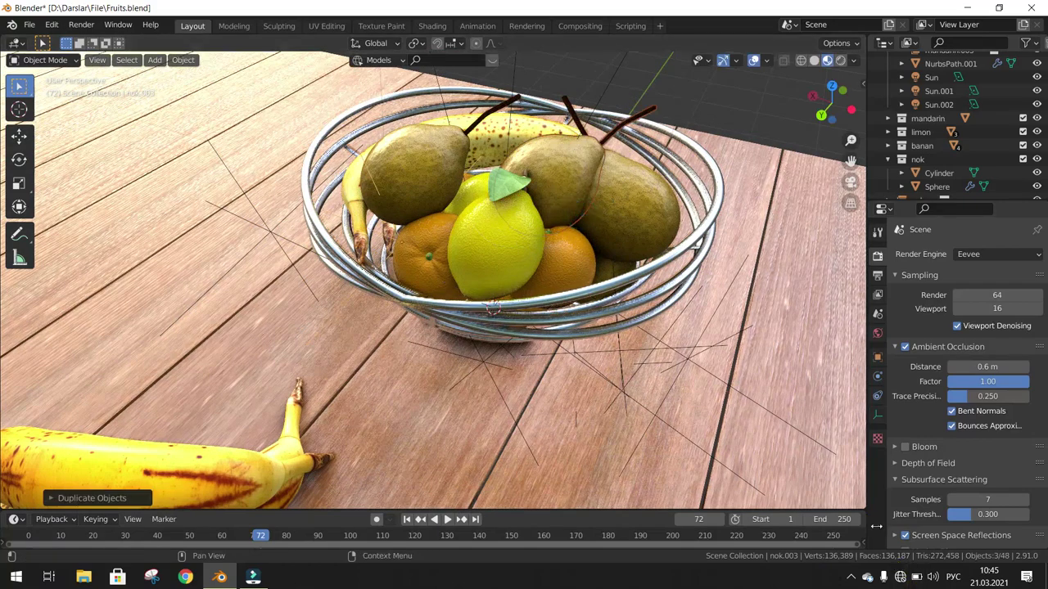
{"action": "mouse_move", "coordinate": [704, 368]}
{"action": "middle_mouse_down"}
{"action": "mouse_move", "coordinate": [529, 210]}
{"action": "mouse_move", "coordinate": [433, 232]}
{"action": "mouse_move", "coordinate": [546, 220]}
{"action": "mouse_move", "coordinate": [357, 296]}
{"action": "mouse_move", "coordinate": [478, 322]}
{"action": "middle_mouse_up"}
{"action": "key", "text": "Delete"}
{"action": "left_click", "coordinate": [383, 300]}
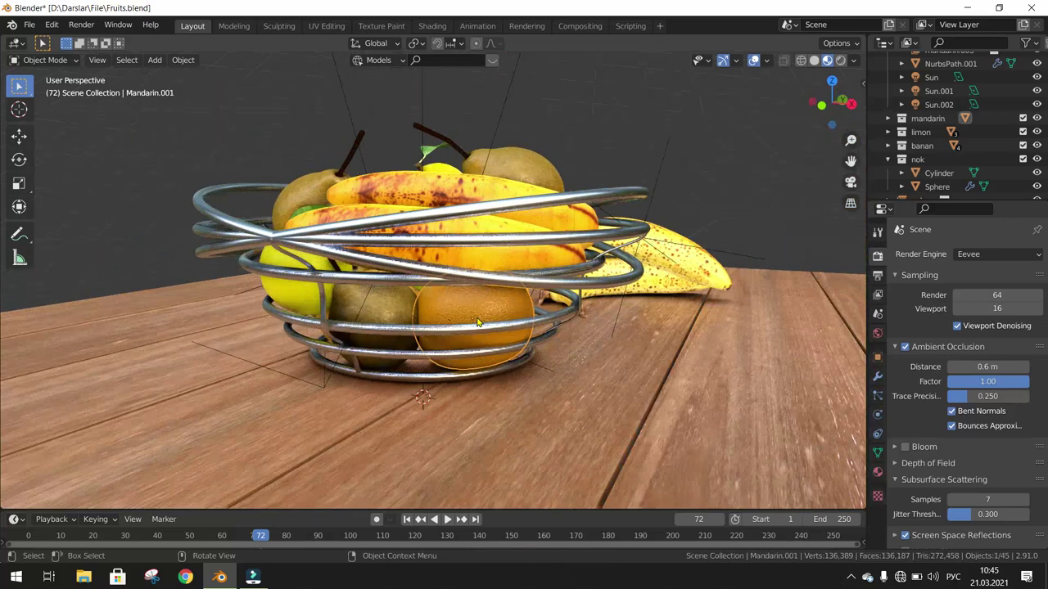
Start moving the mandarin, cancel the move, and orbit so the bananas sit right.
{"action": "key", "text": "g"}
{"action": "right_click", "coordinate": [497, 290]}
{"action": "middle_click_drag", "start_coordinate": [496, 286], "coordinate": [433, 282]}
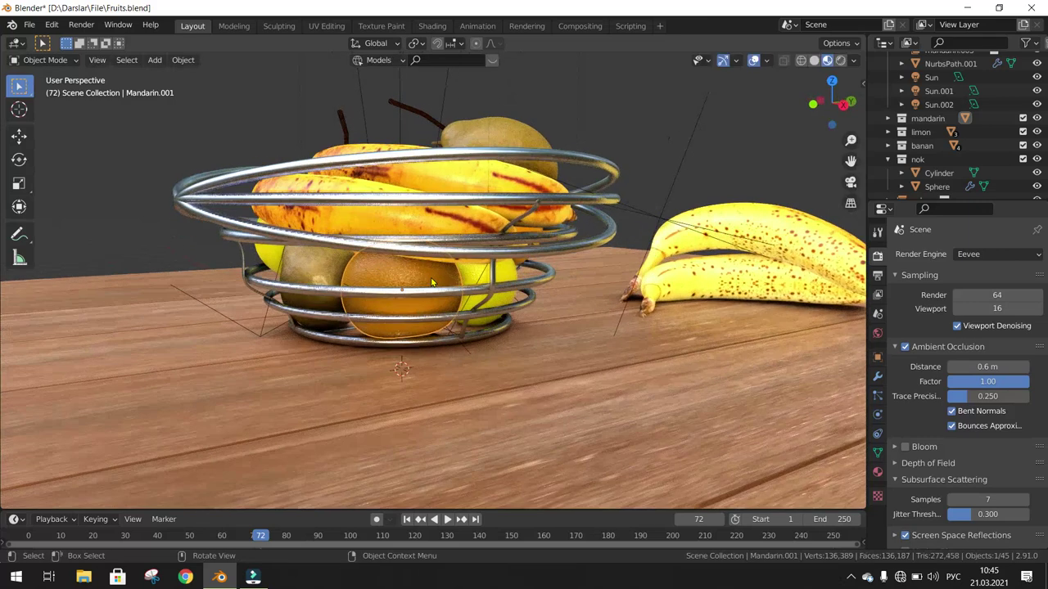
Move Mandarin.001 into a new collection named mandarin1.
{"action": "key", "text": "m"}
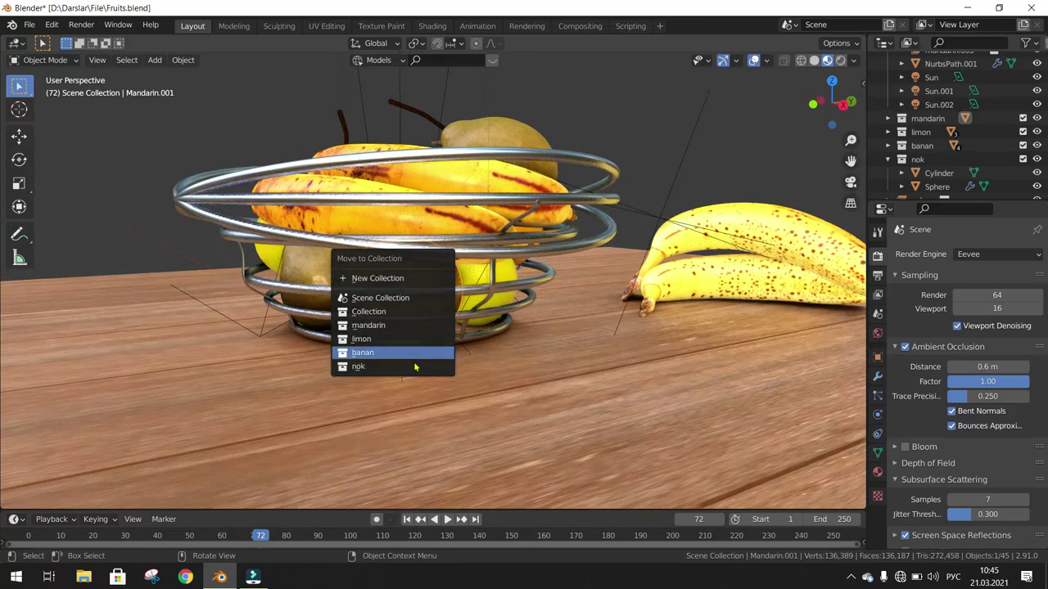
{"action": "left_click", "coordinate": [407, 281]}
{"action": "type", "text": "mandarin1"}
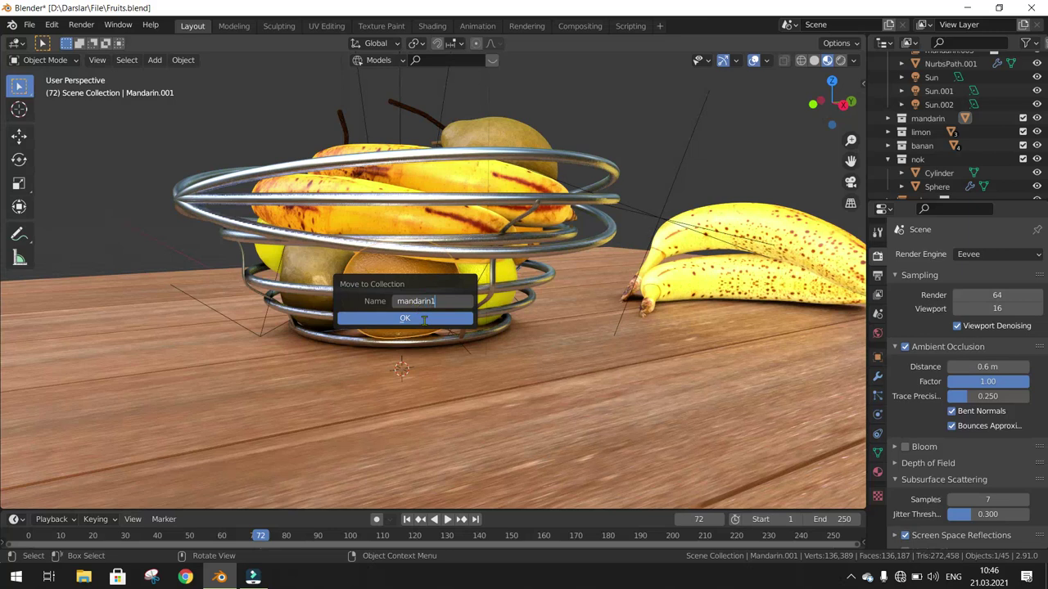
{"action": "left_click", "coordinate": [405, 318]}
{"action": "middle_click_drag", "start_coordinate": [424, 319], "coordinate": [403, 316]}
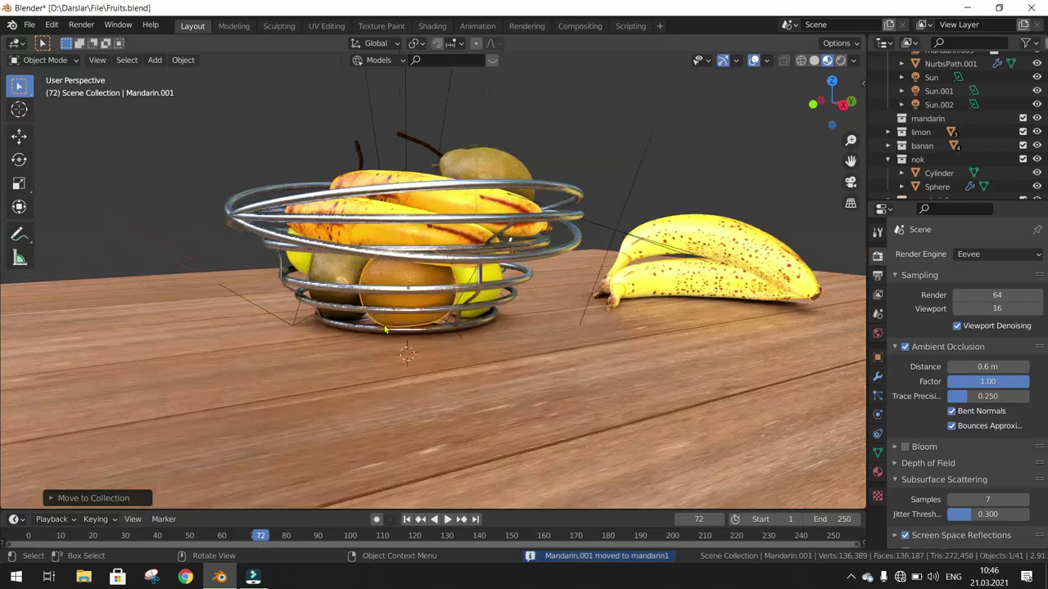
{"action": "key", "text": "shift+a"}
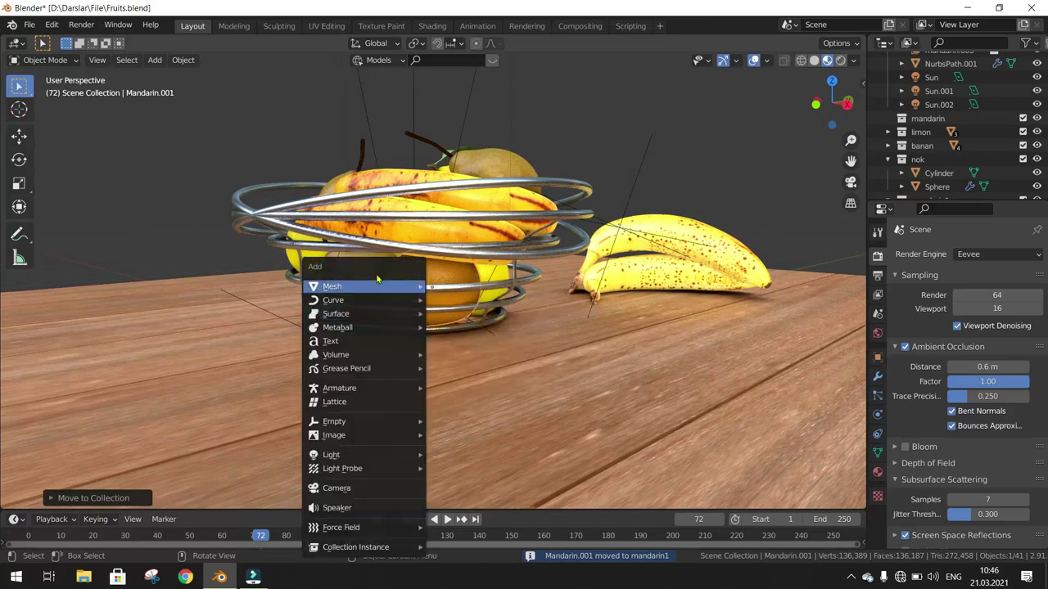
{"action": "mouse_move", "coordinate": [356, 547]}
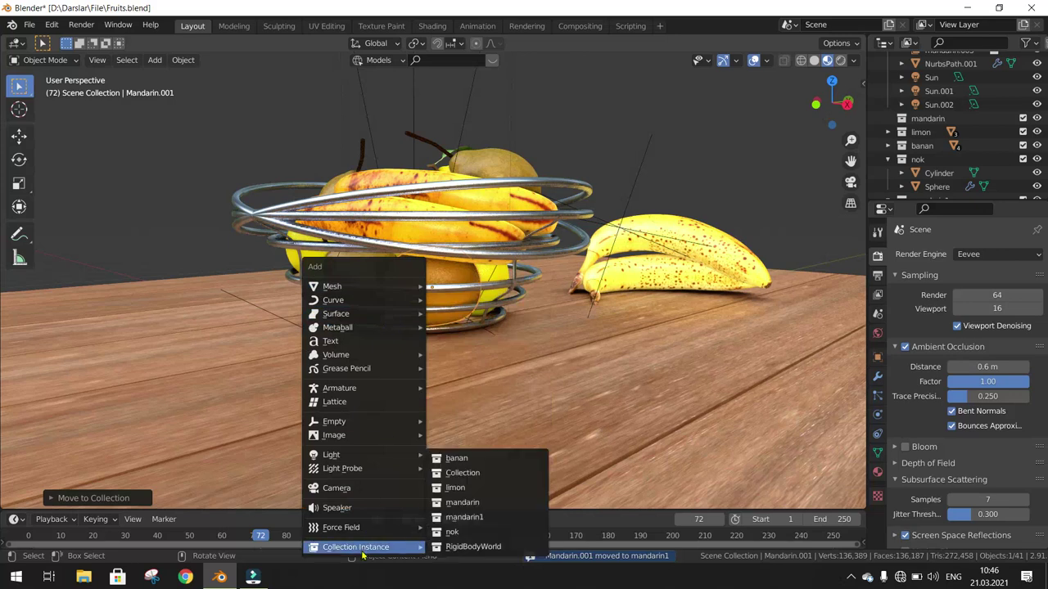
Add a mandarin1 collection instance and place it above the bowl's left side.
{"action": "left_click", "coordinate": [471, 525]}
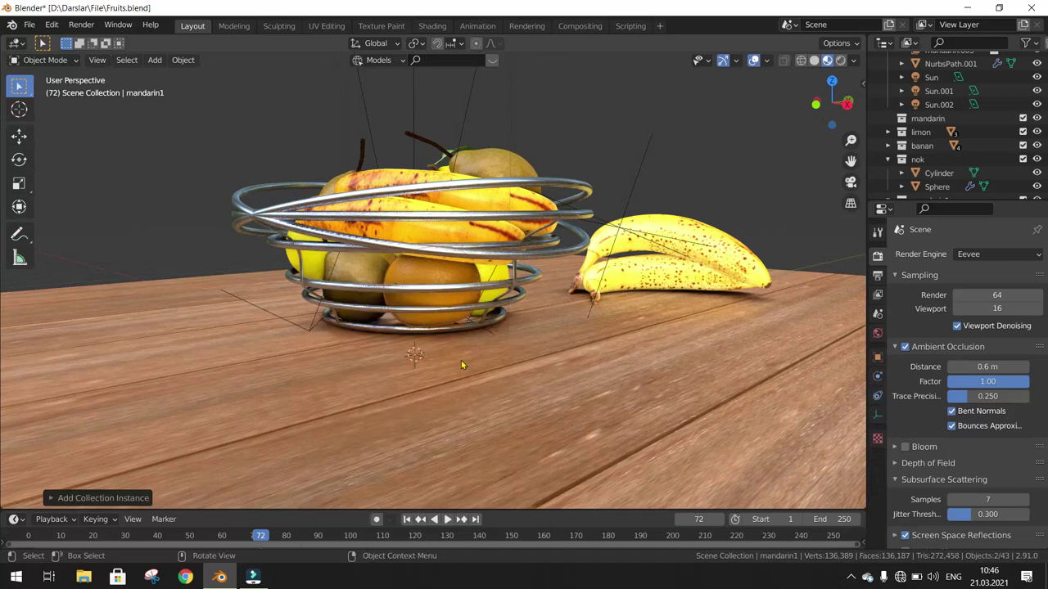
{"action": "key", "text": "g"}
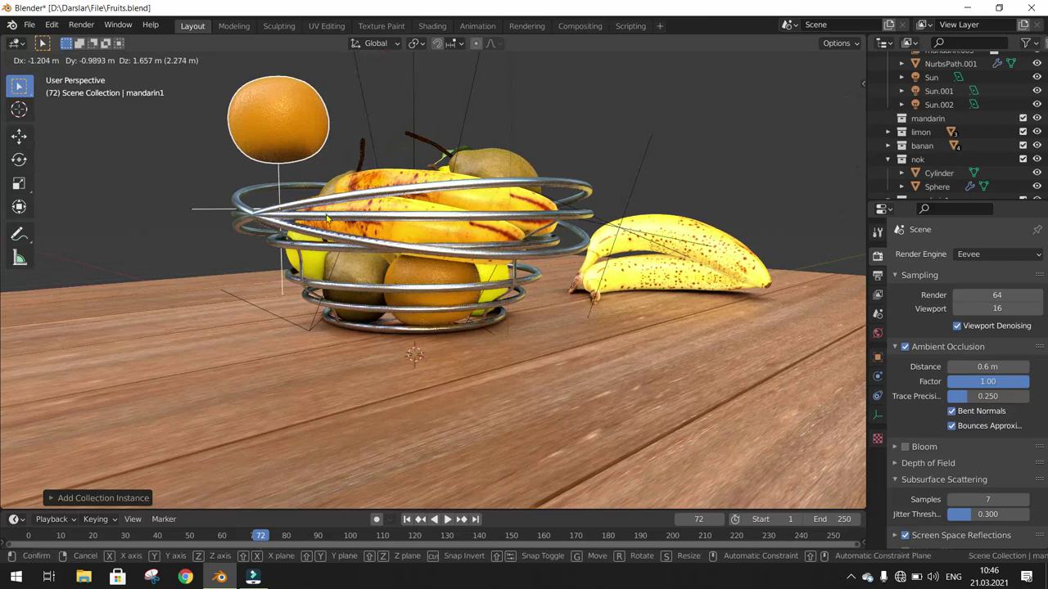
{"action": "left_click", "coordinate": [308, 226]}
{"action": "middle_click_drag", "start_coordinate": [308, 226], "coordinate": [479, 354]}
{"action": "mouse_move", "coordinate": [400, 308]}
{"action": "middle_mouse_down"}
{"action": "mouse_move", "coordinate": [433, 327]}
{"action": "mouse_move", "coordinate": [330, 250]}
{"action": "middle_mouse_up"}
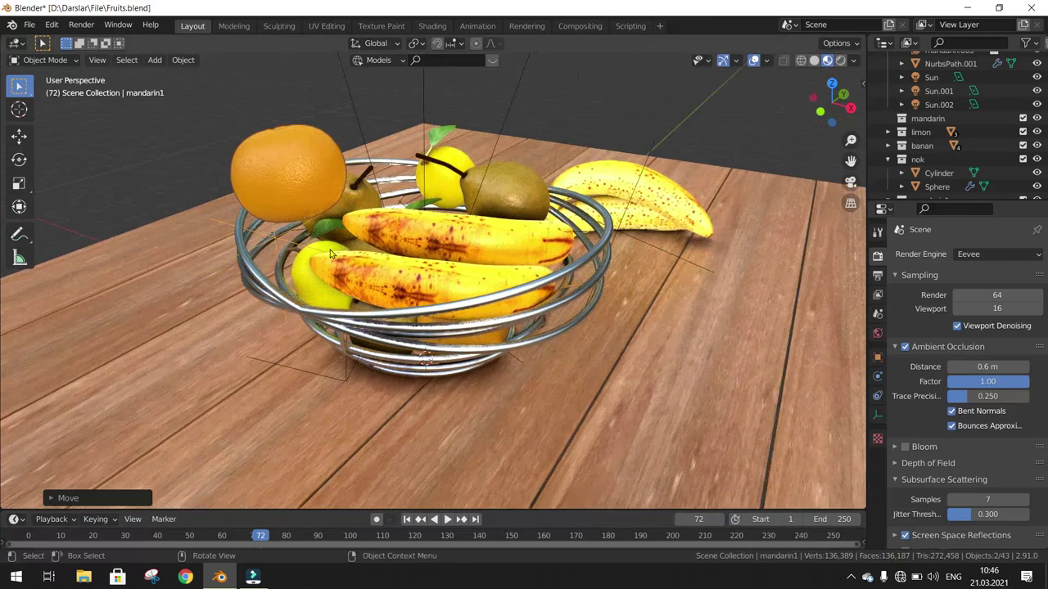
Make three duplicate mandarins and place them across the top of the bowl.
{"action": "key", "text": "shift+d"}
{"action": "left_click", "coordinate": [432, 223]}
{"action": "key", "text": "shift+d"}
{"action": "left_click", "coordinate": [503, 205]}
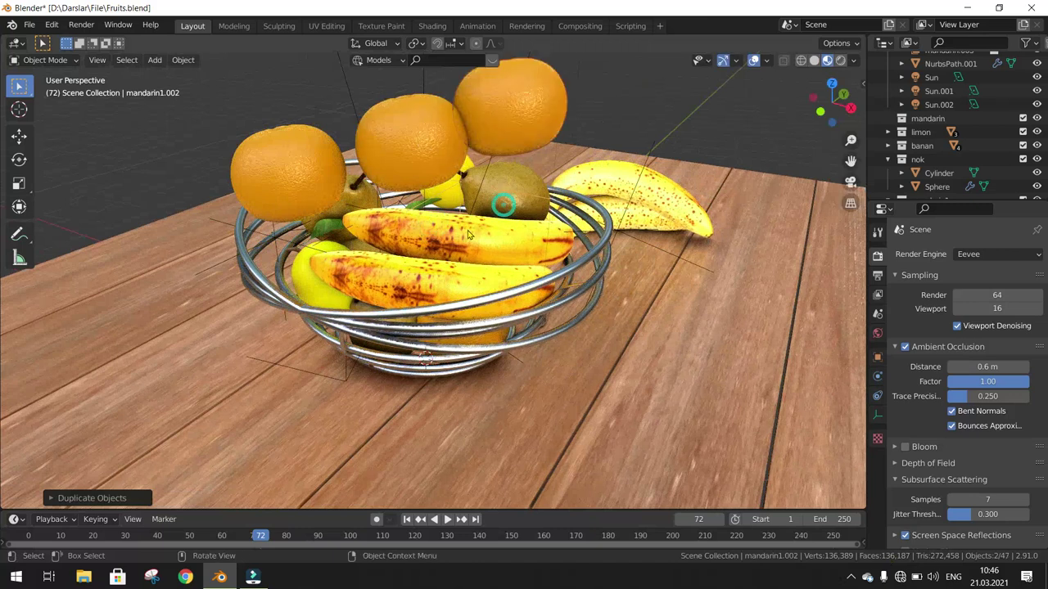
{"action": "key", "text": "shift+d"}
{"action": "left_click", "coordinate": [540, 277]}
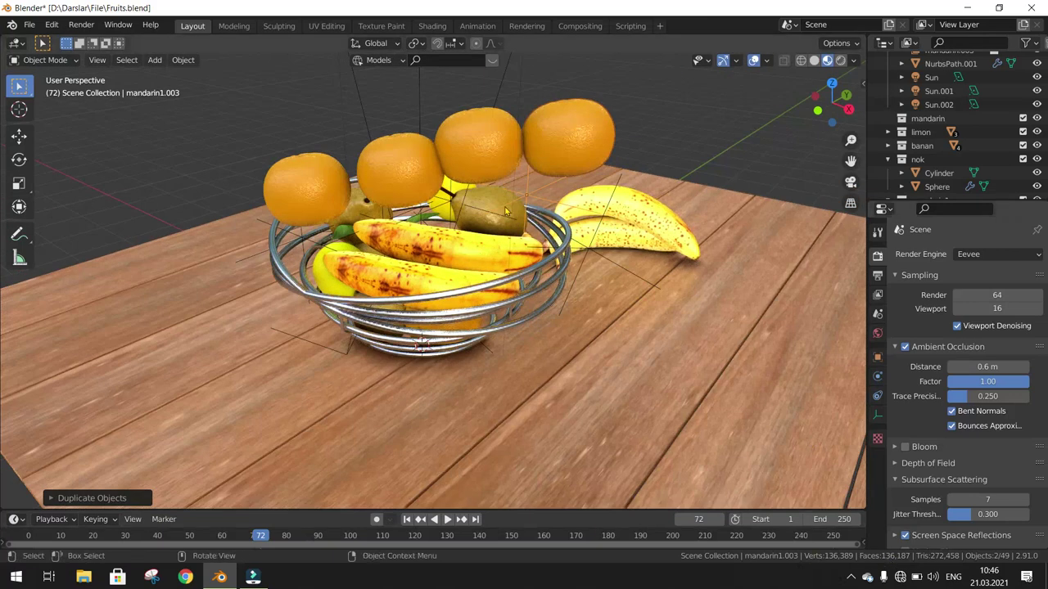
{"action": "mouse_move", "coordinate": [508, 327]}
{"action": "middle_mouse_down"}
{"action": "mouse_move", "coordinate": [501, 219]}
{"action": "mouse_move", "coordinate": [488, 246]}
{"action": "middle_mouse_up"}
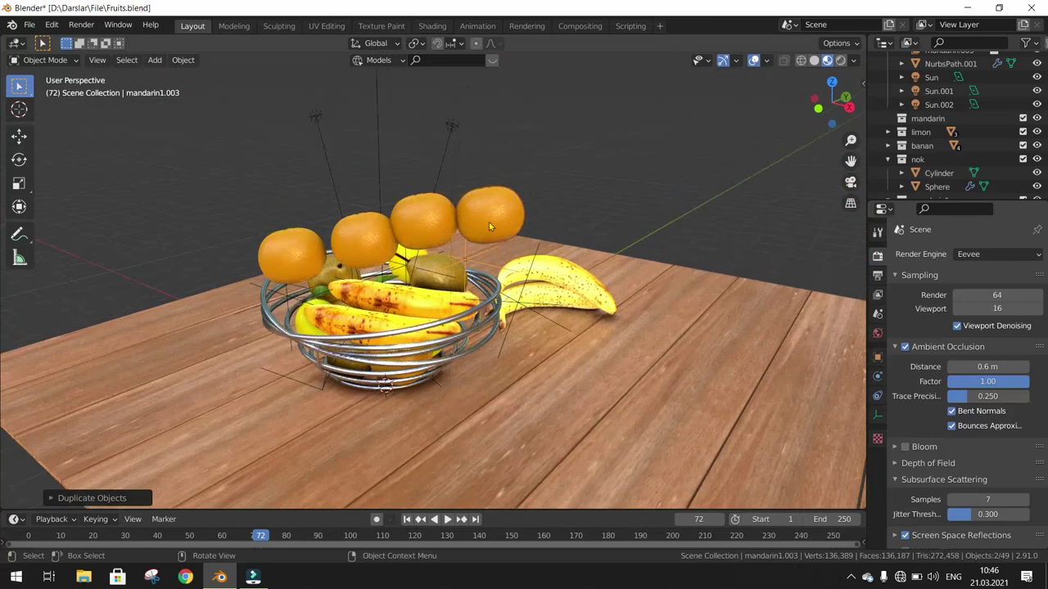
Delete the four floating mandarins, then undo twice to bring some back.
{"action": "key", "text": "Delete"}
{"action": "left_click", "coordinate": [440, 219]}
{"action": "key", "text": "Delete"}
{"action": "left_click", "coordinate": [368, 248]}
{"action": "key", "text": "Delete"}
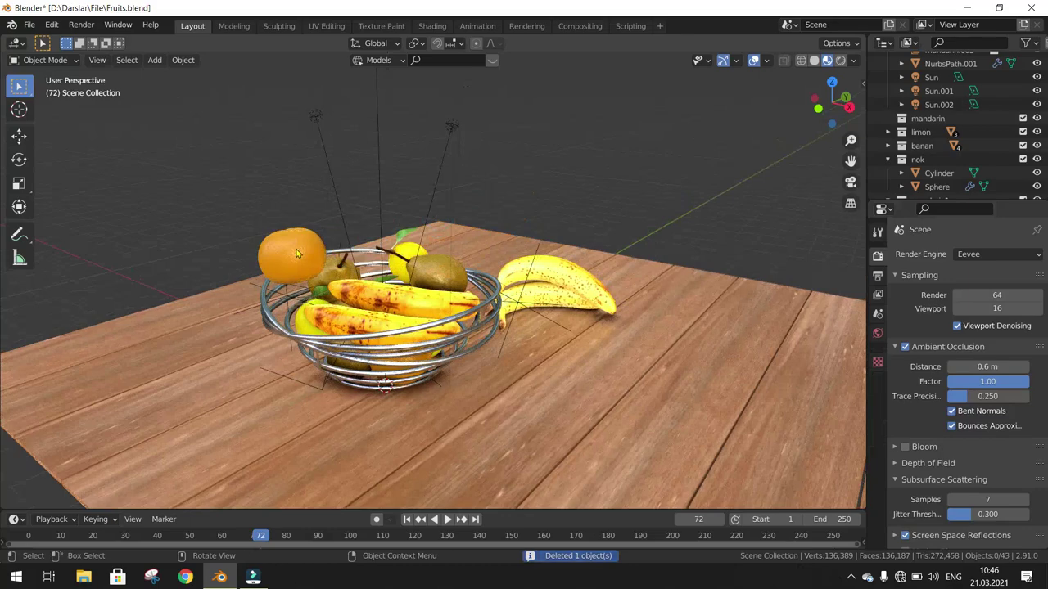
{"action": "left_click", "coordinate": [292, 253]}
{"action": "key", "text": "Delete"}
{"action": "mouse_move", "coordinate": [292, 254]}
{"action": "middle_mouse_down"}
{"action": "mouse_move", "coordinate": [478, 264]}
{"action": "mouse_move", "coordinate": [539, 290]}
{"action": "mouse_move", "coordinate": [540, 270]}
{"action": "middle_mouse_up"}
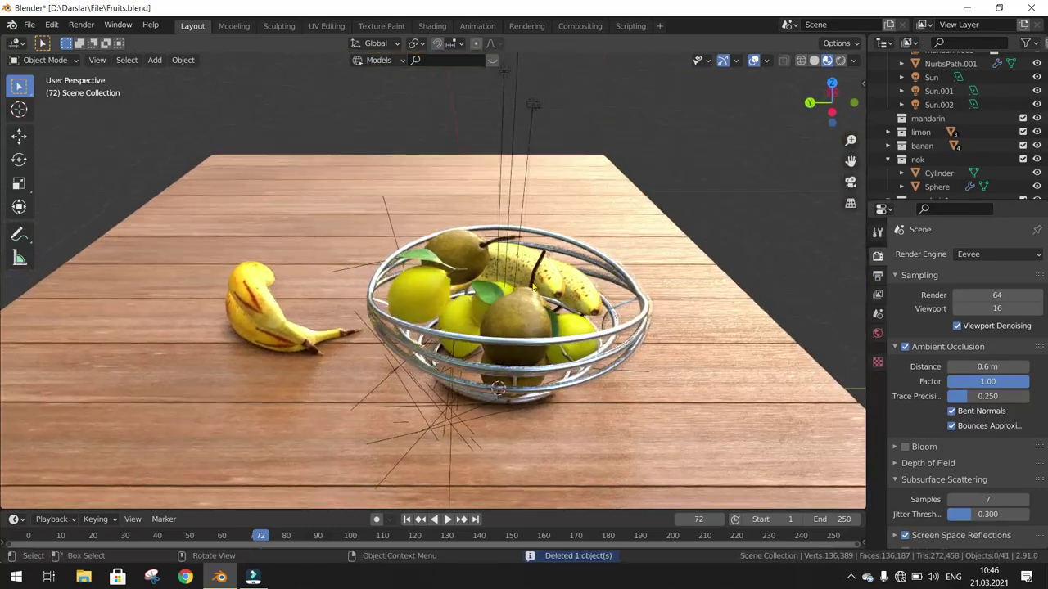
{"action": "key", "text": "ctrl+z"}
{"action": "key", "text": "ctrl+z"}
{"action": "key", "text": "ctrl+z"}
{"action": "key", "text": "ctrl+z"}
{"action": "key", "text": "ctrl+z"}
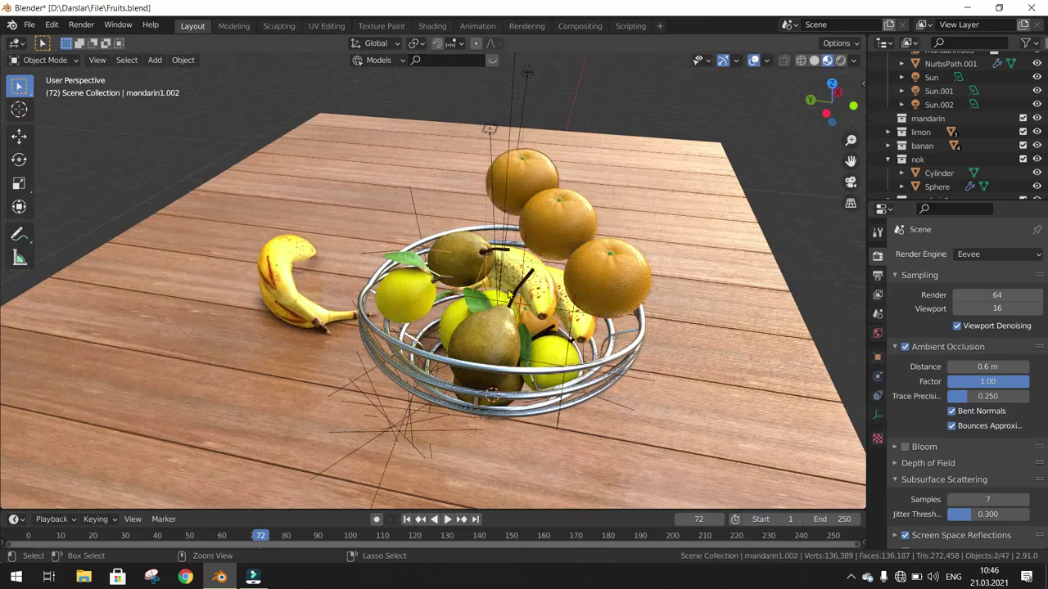
{"action": "key", "text": "ctrl+z"}
{"action": "key", "text": "ctrl+z"}
{"action": "key", "text": "ctrl+z"}
{"action": "key", "text": "ctrl+z"}
{"action": "key", "text": "ctrl+z"}
{"action": "key", "text": "ctrl+z"}
{"action": "key", "text": "ctrl+z"}
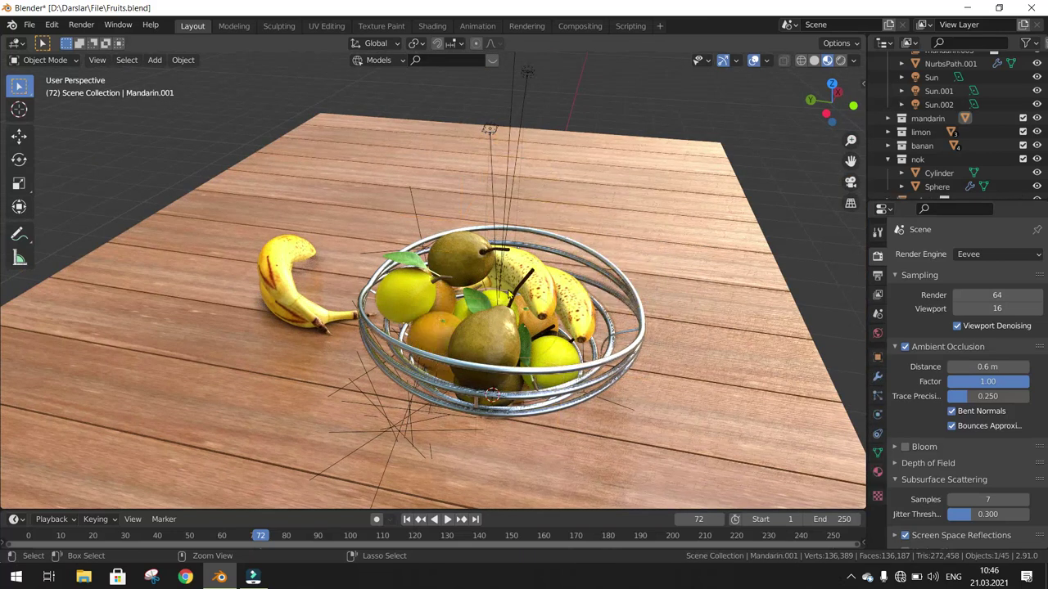
{"action": "mouse_move", "coordinate": [479, 305]}
{"action": "middle_mouse_down"}
{"action": "mouse_move", "coordinate": [536, 301]}
{"action": "mouse_move", "coordinate": [417, 310]}
{"action": "mouse_move", "coordinate": [739, 312]}
{"action": "mouse_move", "coordinate": [547, 312]}
{"action": "mouse_move", "coordinate": [528, 272]}
{"action": "mouse_move", "coordinate": [440, 270]}
{"action": "mouse_move", "coordinate": [570, 226]}
{"action": "mouse_move", "coordinate": [639, 226]}
{"action": "mouse_move", "coordinate": [705, 178]}
{"action": "middle_mouse_up"}
{"action": "scroll", "coordinate": [479, 311], "scroll_direction": "up", "scroll_amount": 4}
{"action": "scroll", "coordinate": [478, 316], "scroll_direction": "down", "scroll_amount": 1}
{"action": "scroll", "coordinate": [479, 316], "scroll_direction": "down", "scroll_amount": 2}
{"action": "scroll", "coordinate": [479, 316], "scroll_direction": "down", "scroll_amount": 3}
{"action": "scroll", "coordinate": [532, 282], "scroll_direction": "up", "scroll_amount": 4}
{"action": "scroll", "coordinate": [533, 283], "scroll_direction": "up", "scroll_amount": 2}
{"action": "scroll", "coordinate": [440, 270], "scroll_direction": "up", "scroll_amount": 5}
{"action": "scroll", "coordinate": [465, 268], "scroll_direction": "down", "scroll_amount": 5}
{"action": "scroll", "coordinate": [570, 227], "scroll_direction": "down", "scroll_amount": 3}
{"action": "key", "text": "KP_0"}
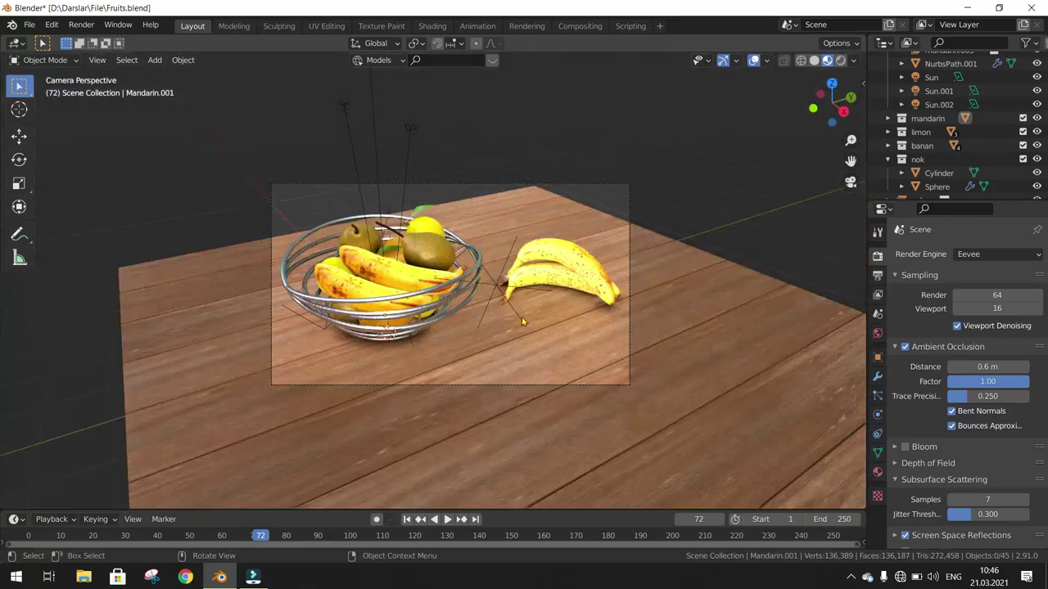
{"action": "scroll", "coordinate": [532, 320], "scroll_direction": "up", "scroll_amount": 3}
{"action": "scroll", "coordinate": [524, 313], "scroll_direction": "down", "scroll_amount": 2}
{"action": "middle_click_drag", "start_coordinate": [524, 314], "coordinate": [624, 326]}
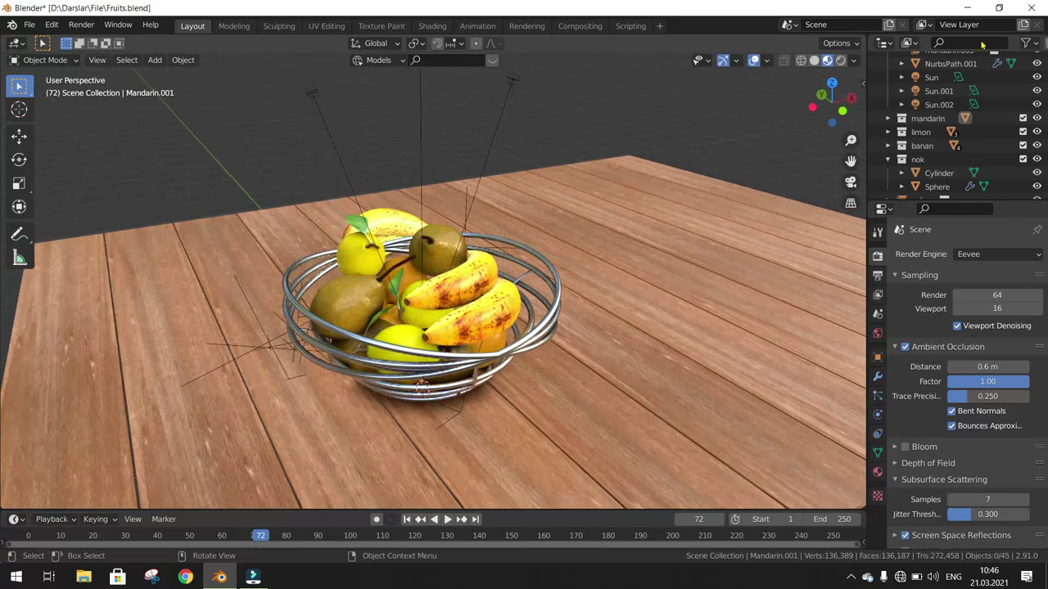
Switch the viewport to Rendered shading and look through the scene camera, zoomed to fit.
{"action": "left_click", "coordinate": [840, 60]}
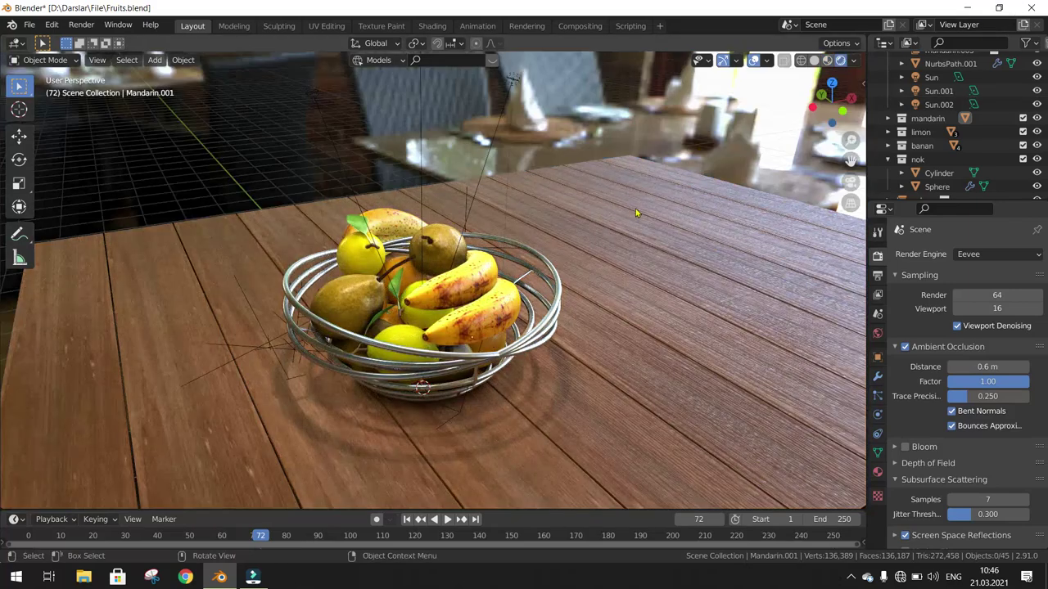
{"action": "middle_click_drag", "start_coordinate": [637, 213], "coordinate": [687, 206]}
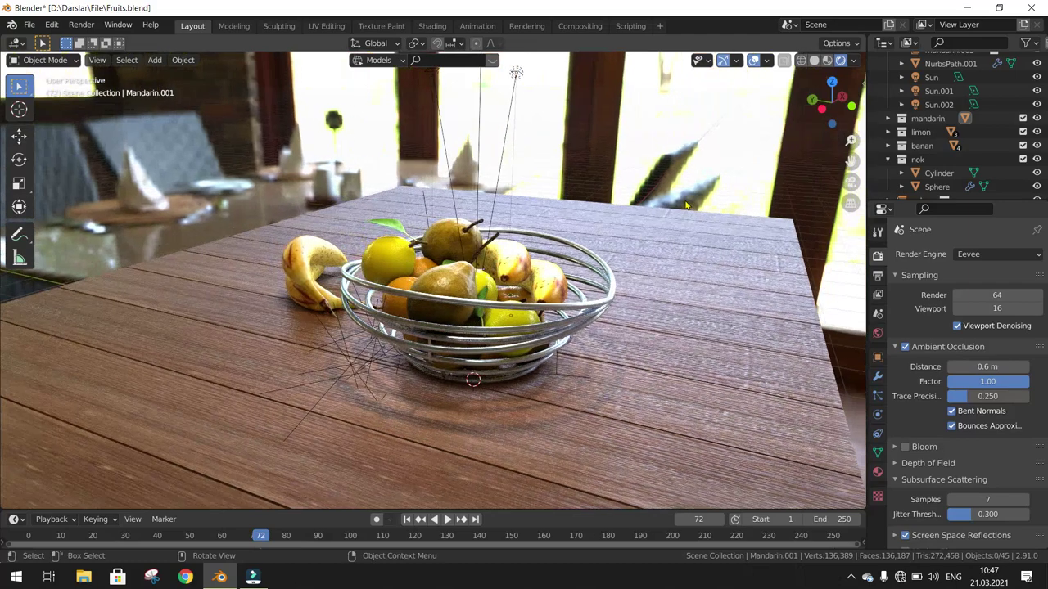
{"action": "key", "text": "ctrl+alt+KP_0"}
{"action": "scroll", "coordinate": [671, 192], "scroll_direction": "up", "scroll_amount": 3}
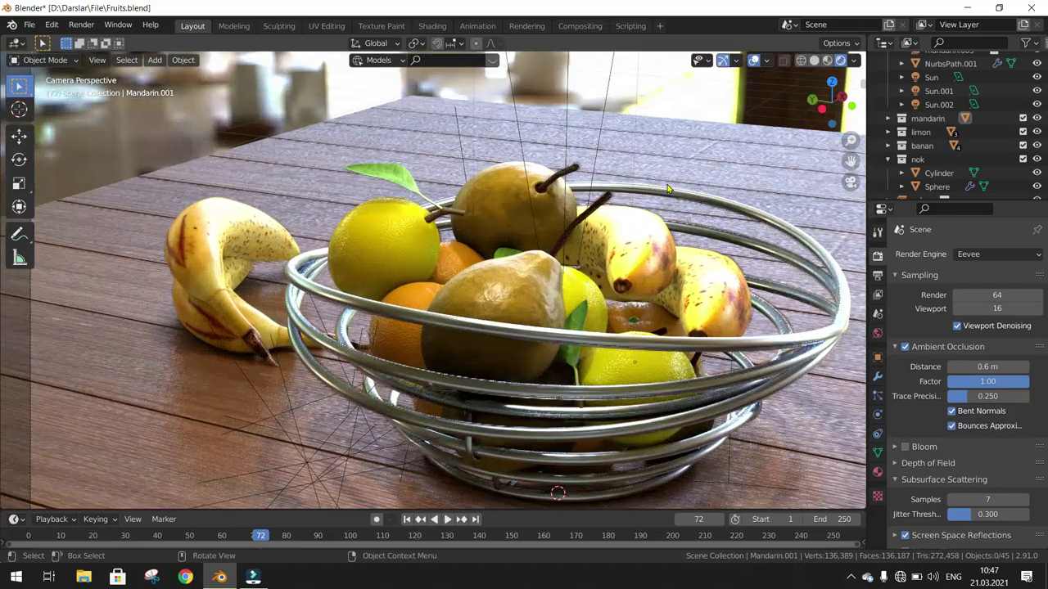
{"action": "scroll", "coordinate": [667, 189], "scroll_direction": "down", "scroll_amount": 3}
{"action": "scroll", "coordinate": [668, 189], "scroll_direction": "up", "scroll_amount": 1}
{"action": "scroll", "coordinate": [667, 189], "scroll_direction": "up", "scroll_amount": 1}
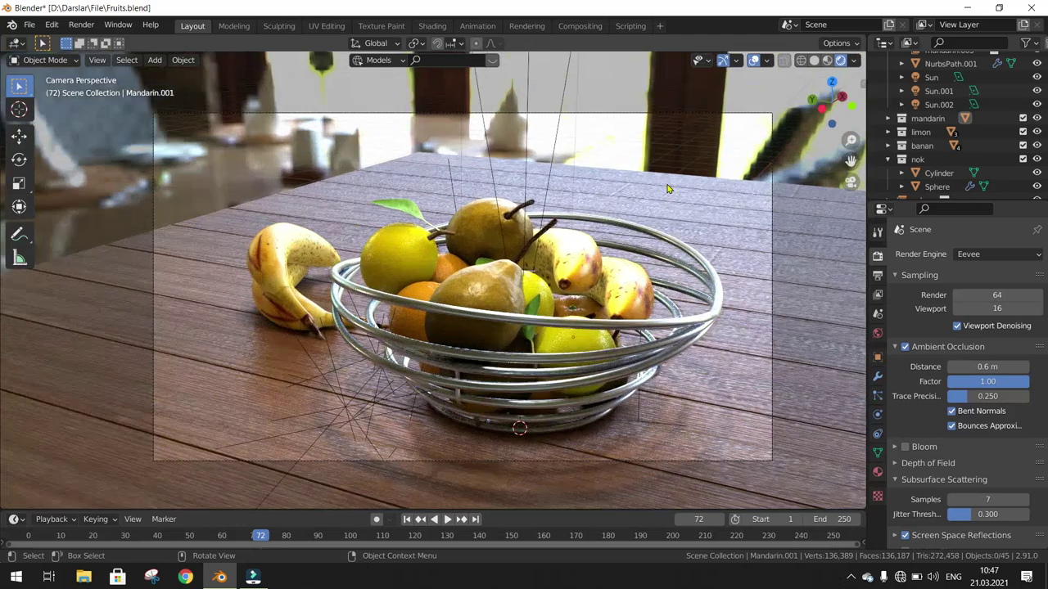
{"action": "scroll", "coordinate": [668, 189], "scroll_direction": "down", "scroll_amount": 2}
{"action": "scroll", "coordinate": [645, 189], "scroll_direction": "up", "scroll_amount": 1}
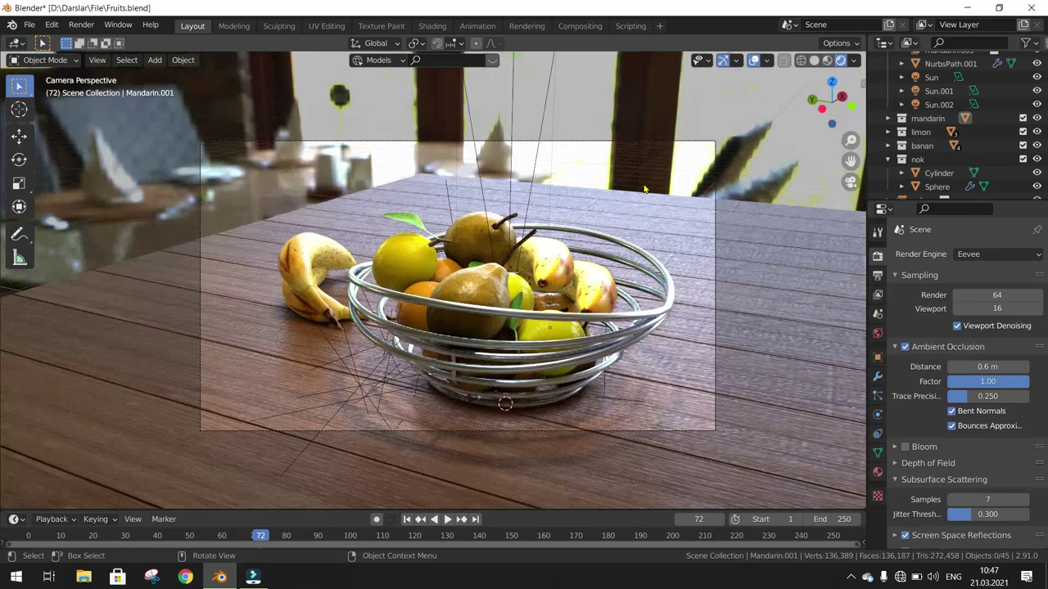
Show the World properties and scroll through the environment settings.
{"action": "left_click", "coordinate": [878, 334]}
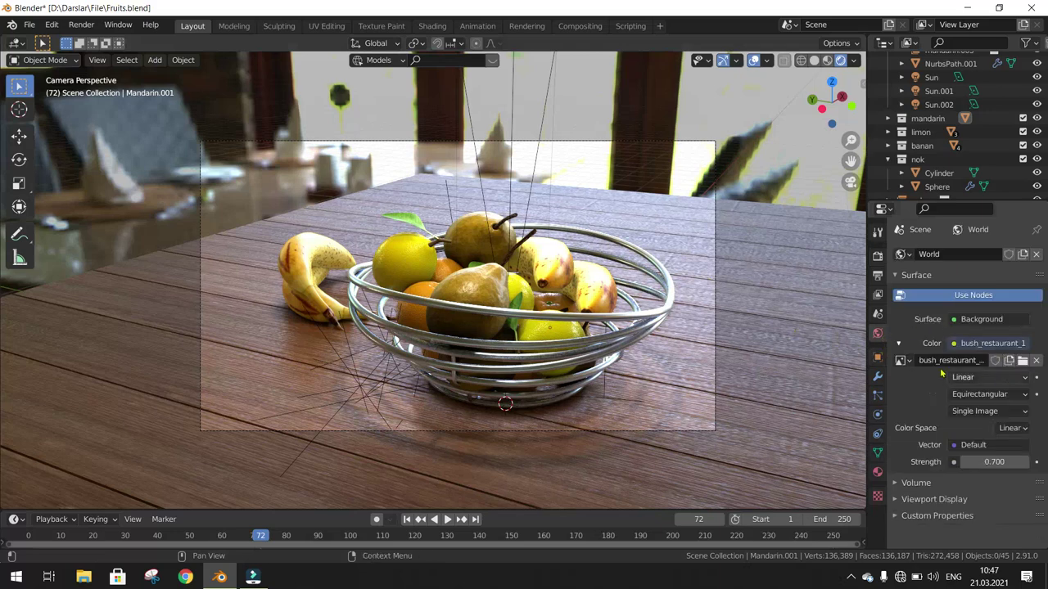
{"action": "scroll", "coordinate": [442, 237], "scroll_direction": "down", "scroll_amount": 3}
{"action": "scroll", "coordinate": [442, 236], "scroll_direction": "up", "scroll_amount": 6}
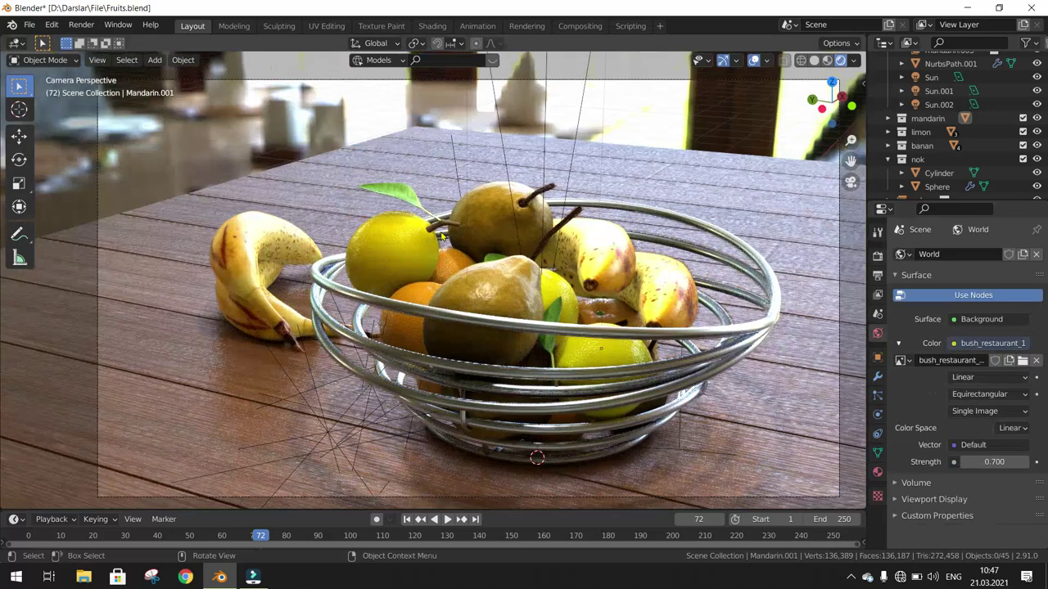
{"action": "scroll", "coordinate": [442, 237], "scroll_direction": "down", "scroll_amount": 6}
{"action": "scroll", "coordinate": [442, 236], "scroll_direction": "up", "scroll_amount": 6}
{"action": "scroll", "coordinate": [443, 236], "scroll_direction": "up", "scroll_amount": 3}
{"action": "scroll", "coordinate": [442, 237], "scroll_direction": "up", "scroll_amount": 2}
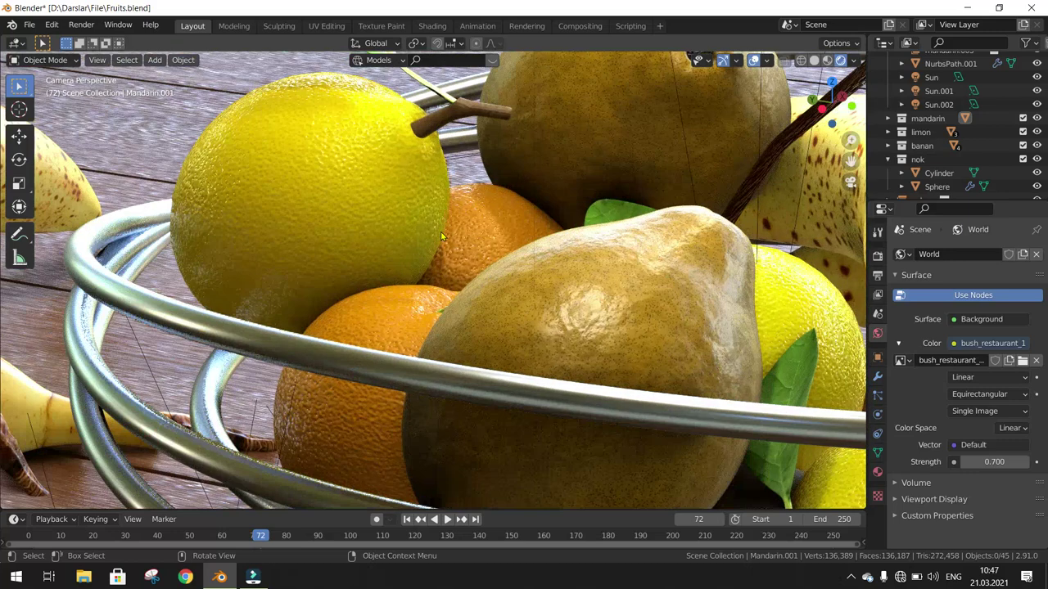
{"action": "scroll", "coordinate": [442, 236], "scroll_direction": "down", "scroll_amount": 3}
{"action": "scroll", "coordinate": [442, 236], "scroll_direction": "down", "scroll_amount": 2}
{"action": "scroll", "coordinate": [442, 237], "scroll_direction": "down", "scroll_amount": 3}
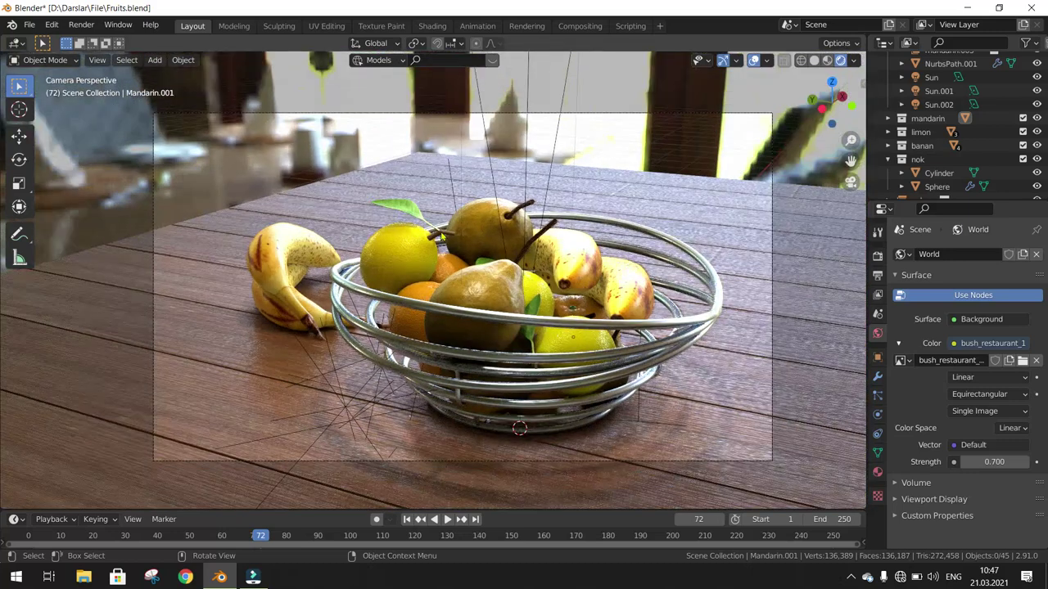
{"action": "scroll", "coordinate": [442, 237], "scroll_direction": "down", "scroll_amount": 1}
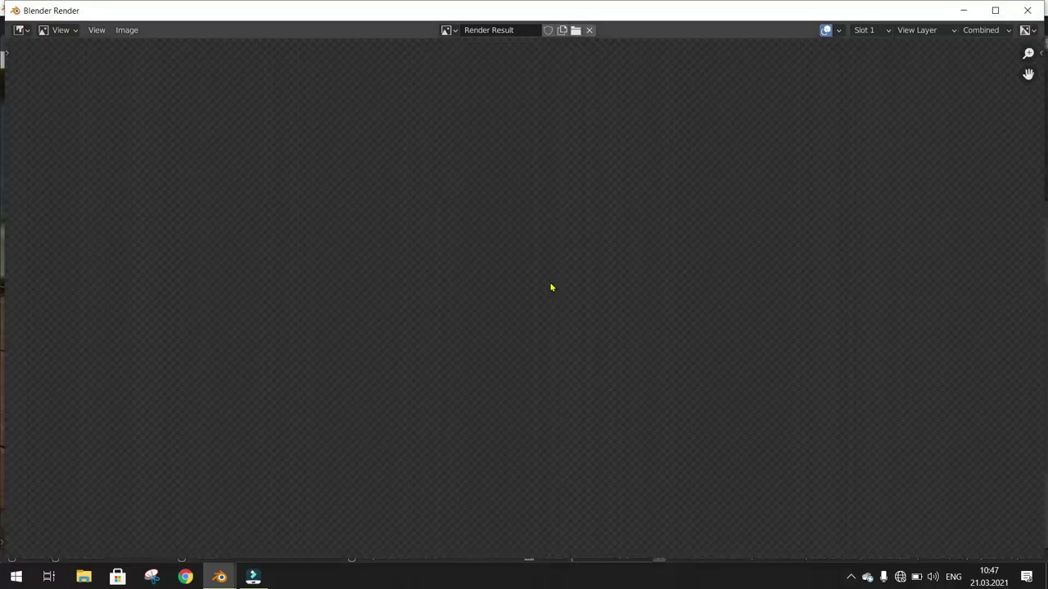
Zoom around the angled Render Result of frame 72, then close the render window.
{"action": "scroll", "coordinate": [551, 287], "scroll_direction": "down", "scroll_amount": 2}
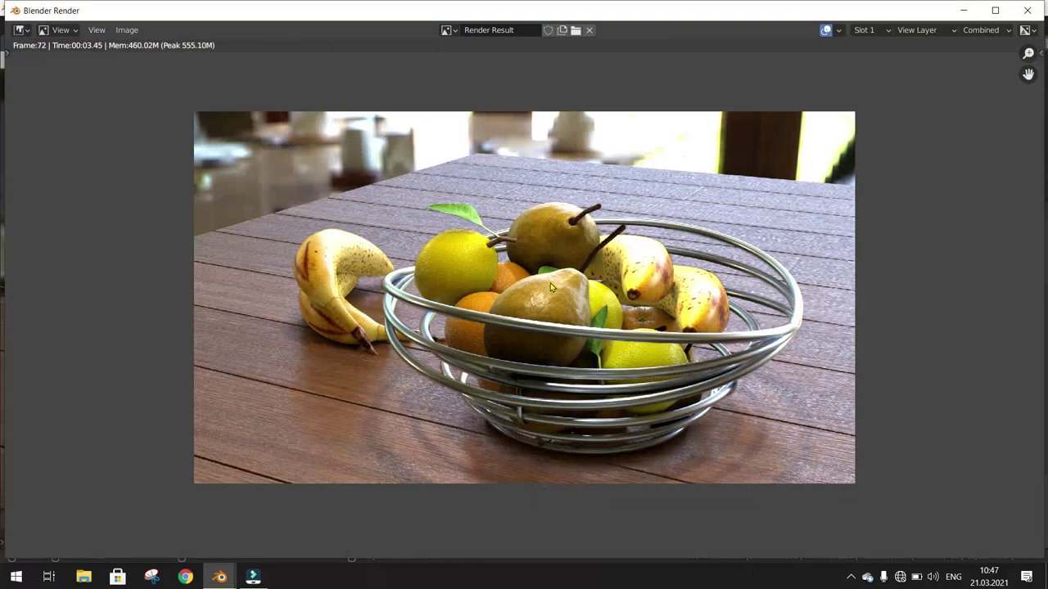
{"action": "scroll", "coordinate": [551, 286], "scroll_direction": "up", "scroll_amount": 2}
{"action": "scroll", "coordinate": [551, 287], "scroll_direction": "down", "scroll_amount": 1}
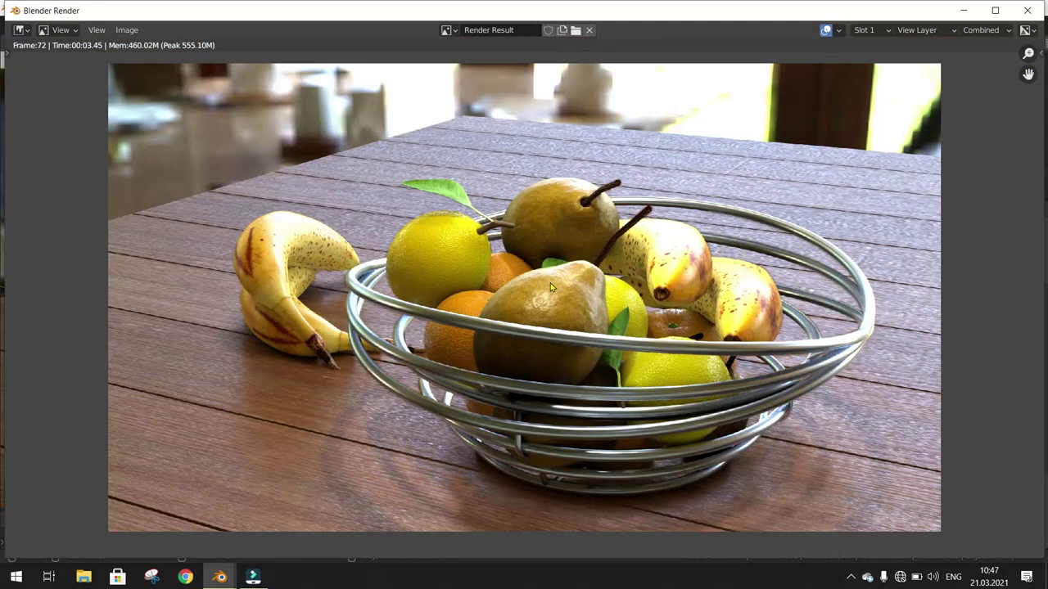
{"action": "scroll", "coordinate": [551, 287], "scroll_direction": "down", "scroll_amount": 1}
{"action": "scroll", "coordinate": [551, 287], "scroll_direction": "up", "scroll_amount": 2}
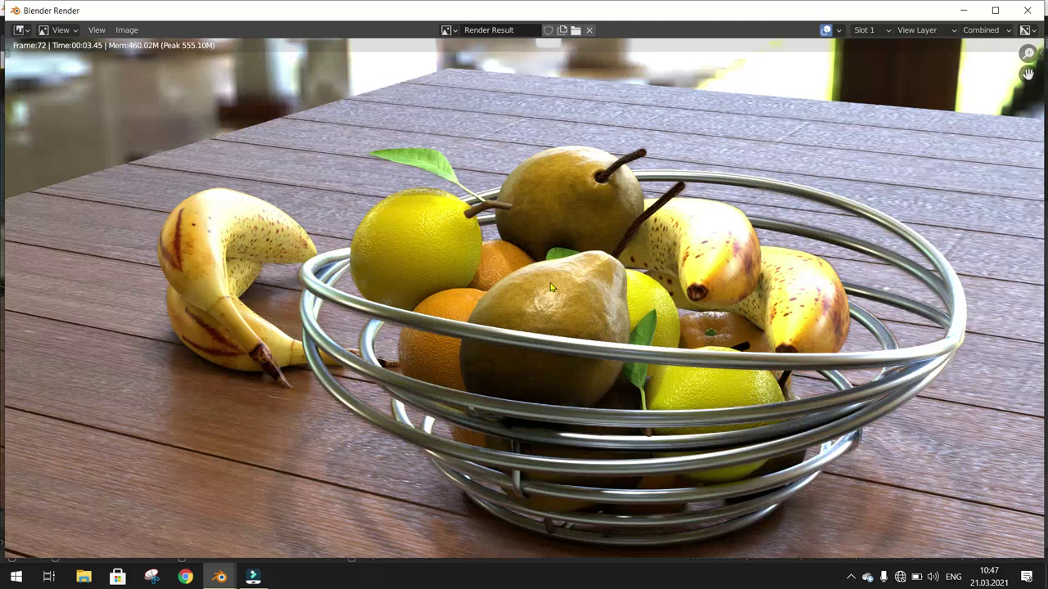
{"action": "scroll", "coordinate": [551, 287], "scroll_direction": "down", "scroll_amount": 1}
{"action": "scroll", "coordinate": [551, 287], "scroll_direction": "down", "scroll_amount": 1}
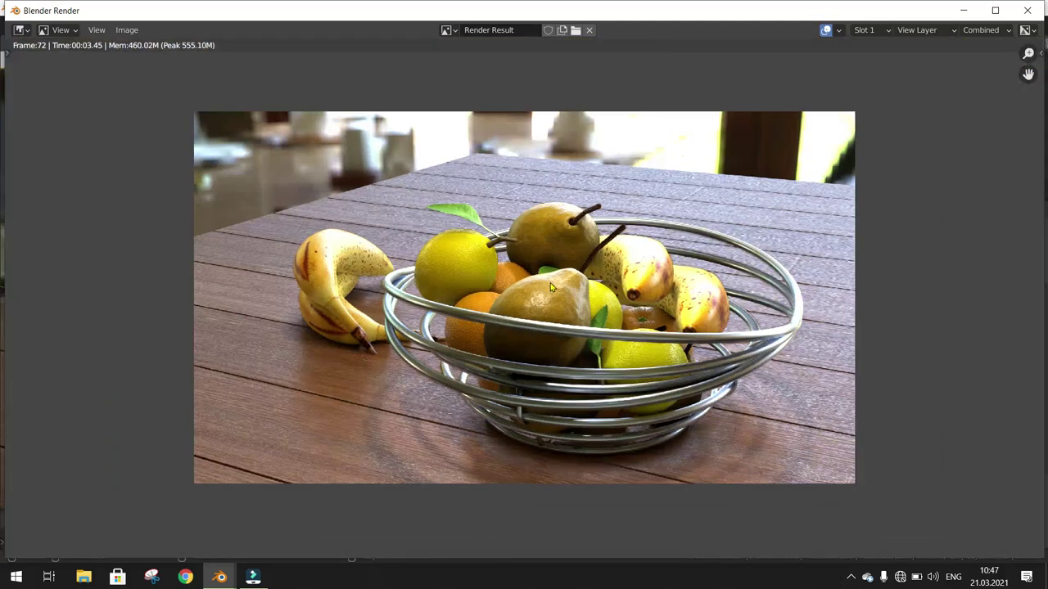
{"action": "scroll", "coordinate": [551, 287], "scroll_direction": "down", "scroll_amount": 1}
{"action": "scroll", "coordinate": [551, 287], "scroll_direction": "up", "scroll_amount": 2}
{"action": "scroll", "coordinate": [550, 287], "scroll_direction": "up", "scroll_amount": 2}
{"action": "scroll", "coordinate": [551, 287], "scroll_direction": "down", "scroll_amount": 1}
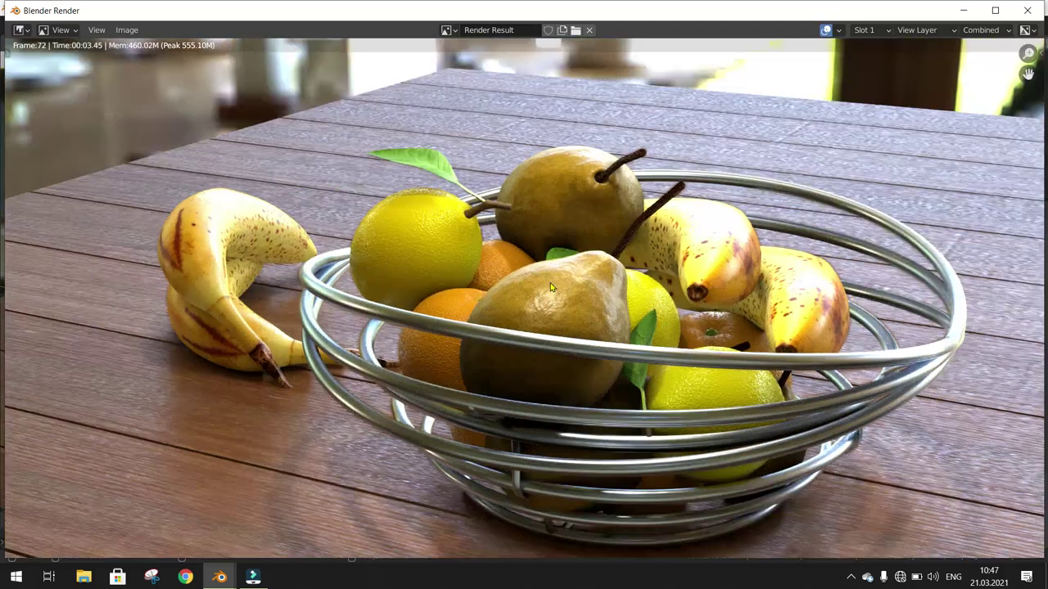
{"action": "scroll", "coordinate": [551, 286], "scroll_direction": "down", "scroll_amount": 2}
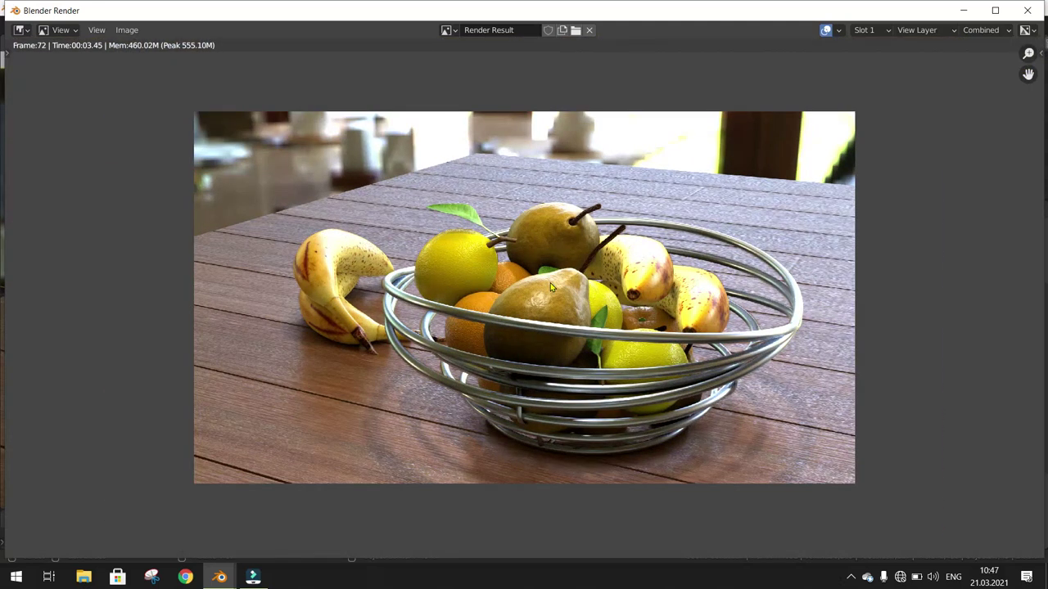
{"action": "left_click", "coordinate": [1027, 10]}
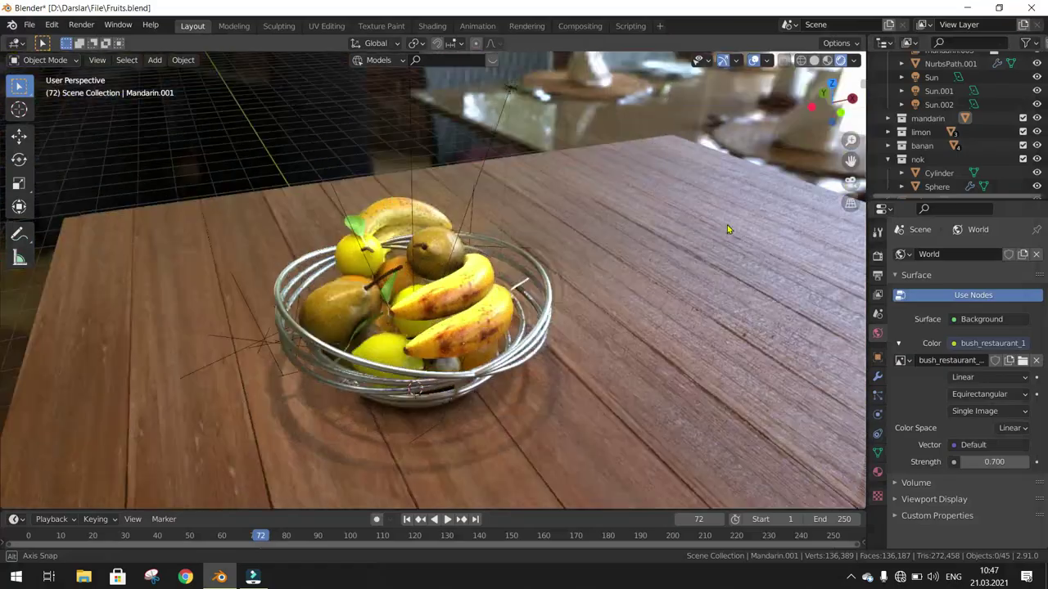
{"action": "mouse_move", "coordinate": [727, 230]}
{"action": "middle_mouse_down"}
{"action": "mouse_move", "coordinate": [636, 262]}
{"action": "mouse_move", "coordinate": [671, 262]}
{"action": "mouse_move", "coordinate": [645, 271]}
{"action": "mouse_move", "coordinate": [698, 256]}
{"action": "mouse_move", "coordinate": [595, 252]}
{"action": "middle_mouse_up"}
{"action": "scroll", "coordinate": [595, 252], "scroll_direction": "up", "scroll_amount": 3}
{"action": "scroll", "coordinate": [573, 295], "scroll_direction": "up", "scroll_amount": 2}
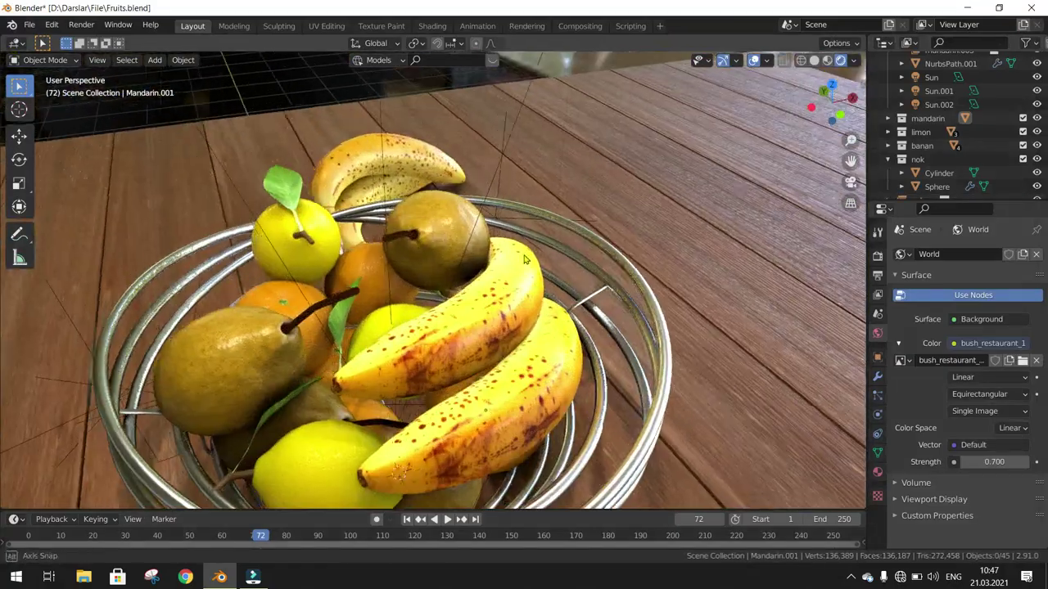
{"action": "scroll", "coordinate": [552, 336], "scroll_direction": "up", "scroll_amount": 2}
{"action": "mouse_move", "coordinate": [552, 335]}
{"action": "middle_mouse_down"}
{"action": "mouse_move", "coordinate": [347, 385]}
{"action": "mouse_move", "coordinate": [435, 340]}
{"action": "mouse_move", "coordinate": [537, 314]}
{"action": "mouse_move", "coordinate": [506, 304]}
{"action": "mouse_move", "coordinate": [288, 343]}
{"action": "mouse_move", "coordinate": [362, 343]}
{"action": "mouse_move", "coordinate": [464, 319]}
{"action": "mouse_move", "coordinate": [538, 352]}
{"action": "mouse_move", "coordinate": [563, 380]}
{"action": "mouse_move", "coordinate": [331, 339]}
{"action": "mouse_move", "coordinate": [331, 321]}
{"action": "mouse_move", "coordinate": [542, 335]}
{"action": "mouse_move", "coordinate": [575, 315]}
{"action": "mouse_move", "coordinate": [546, 305]}
{"action": "middle_mouse_up"}
{"action": "scroll", "coordinate": [540, 336], "scroll_direction": "down", "scroll_amount": 4}
{"action": "scroll", "coordinate": [559, 312], "scroll_direction": "down", "scroll_amount": 3}
{"action": "scroll", "coordinate": [547, 305], "scroll_direction": "up", "scroll_amount": 2}
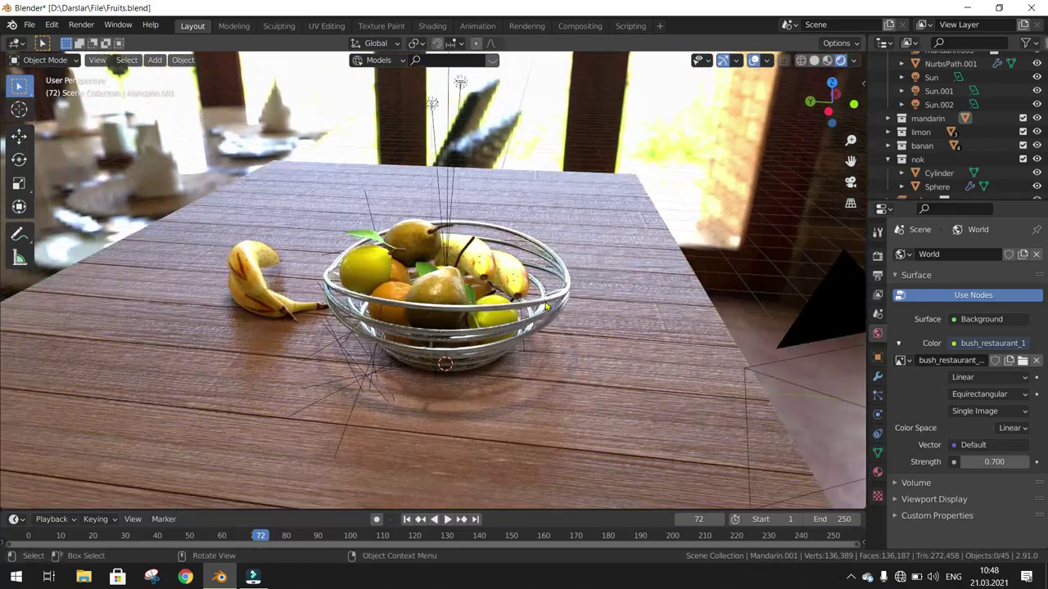
{"action": "scroll", "coordinate": [547, 306], "scroll_direction": "up", "scroll_amount": 2}
{"action": "scroll", "coordinate": [547, 306], "scroll_direction": "down", "scroll_amount": 2}
Centre the bowl in a top-down view, switch to camera view and select the camera.
{"action": "middle_click_drag", "start_coordinate": [565, 310], "coordinate": [572, 353]}
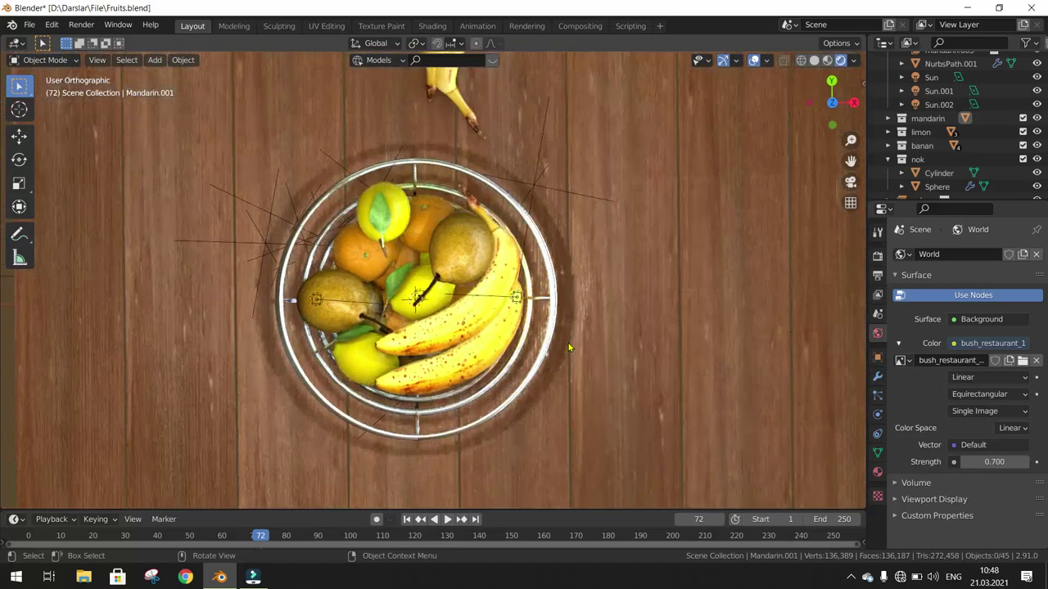
{"action": "scroll", "coordinate": [552, 363], "scroll_direction": "down", "scroll_amount": 3}
{"action": "scroll", "coordinate": [551, 355], "scroll_direction": "up", "scroll_amount": 1}
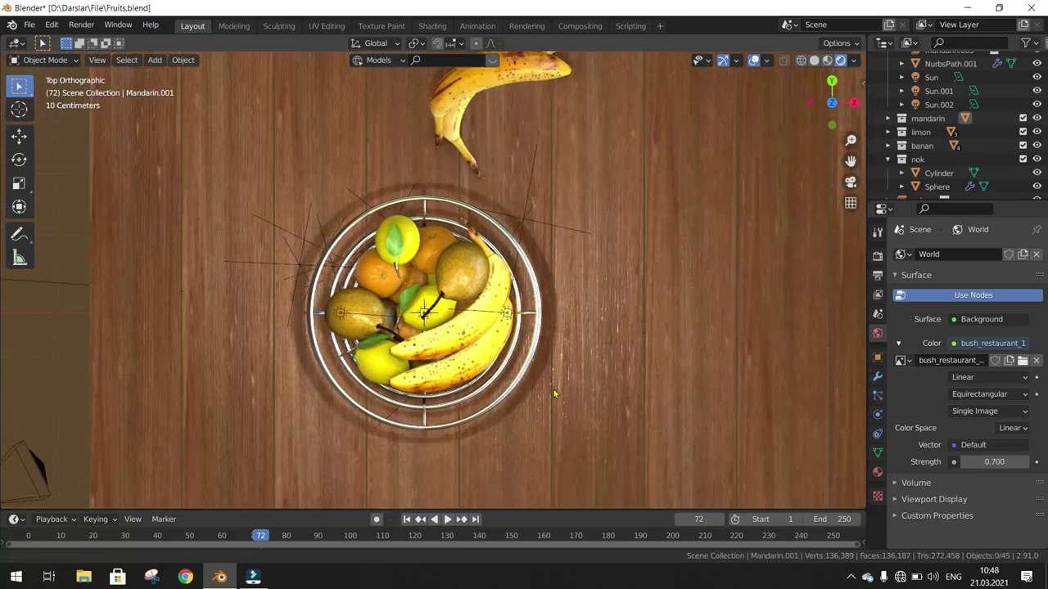
{"action": "scroll", "coordinate": [550, 390], "scroll_direction": "down", "scroll_amount": 1}
{"action": "middle_click_drag", "start_coordinate": [549, 389], "coordinate": [532, 386], "text": "shift"}
{"action": "key", "text": "KP_0"}
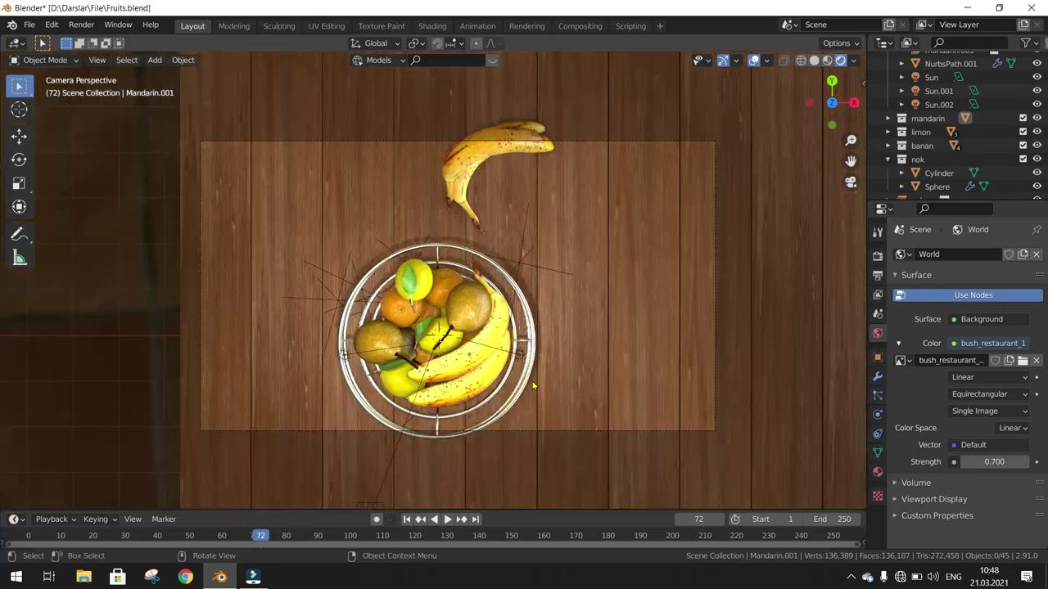
{"action": "left_click", "coordinate": [565, 147]}
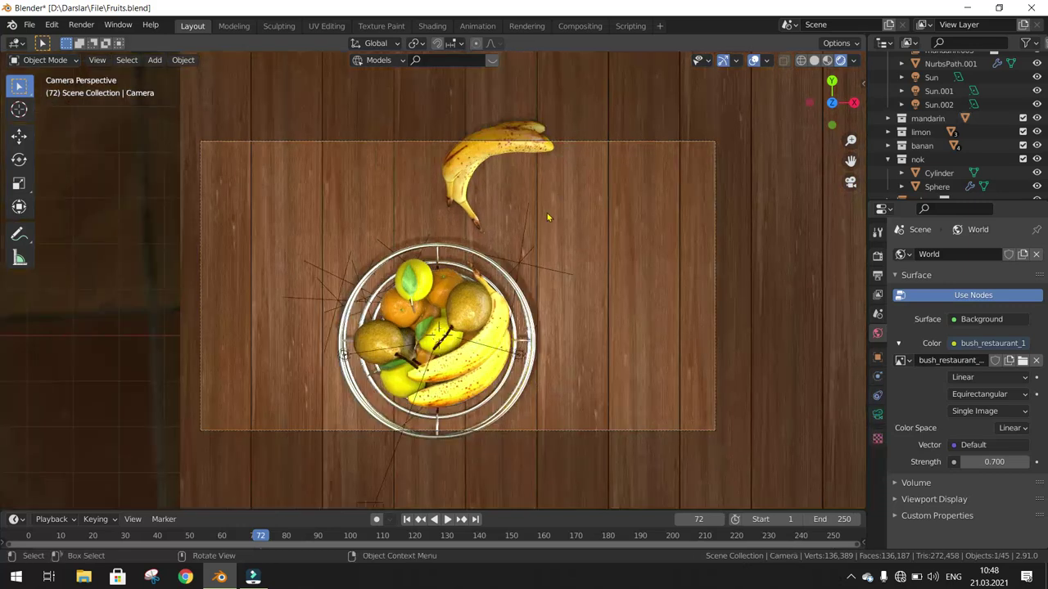
Pull the camera back along its depth axis, shift it sideways, then render with F12.
{"action": "key", "text": "g"}
{"action": "key", "text": "z"}
{"action": "key", "text": "z"}
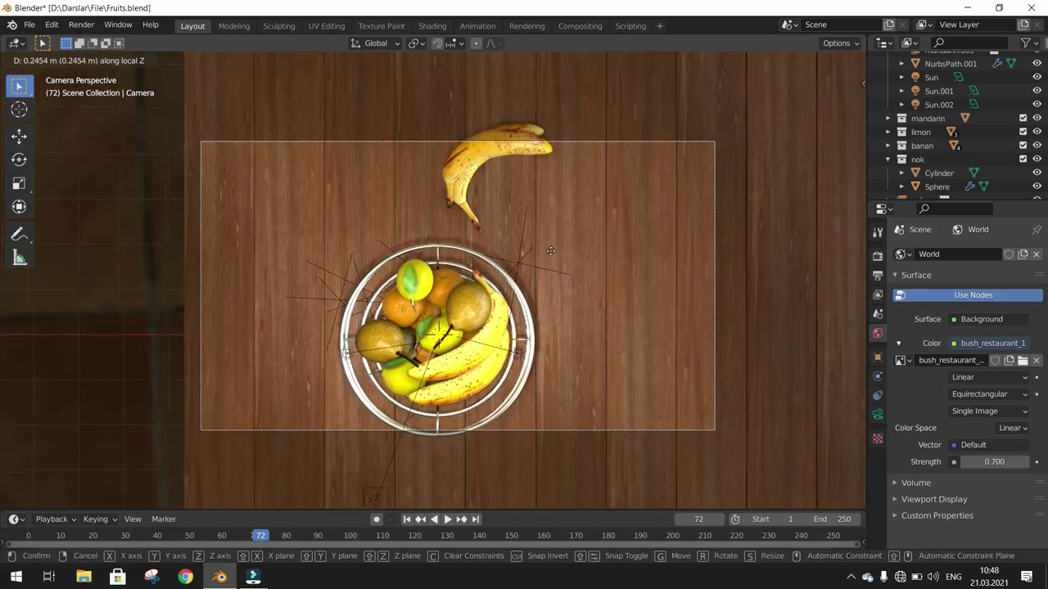
{"action": "left_click", "coordinate": [558, 309]}
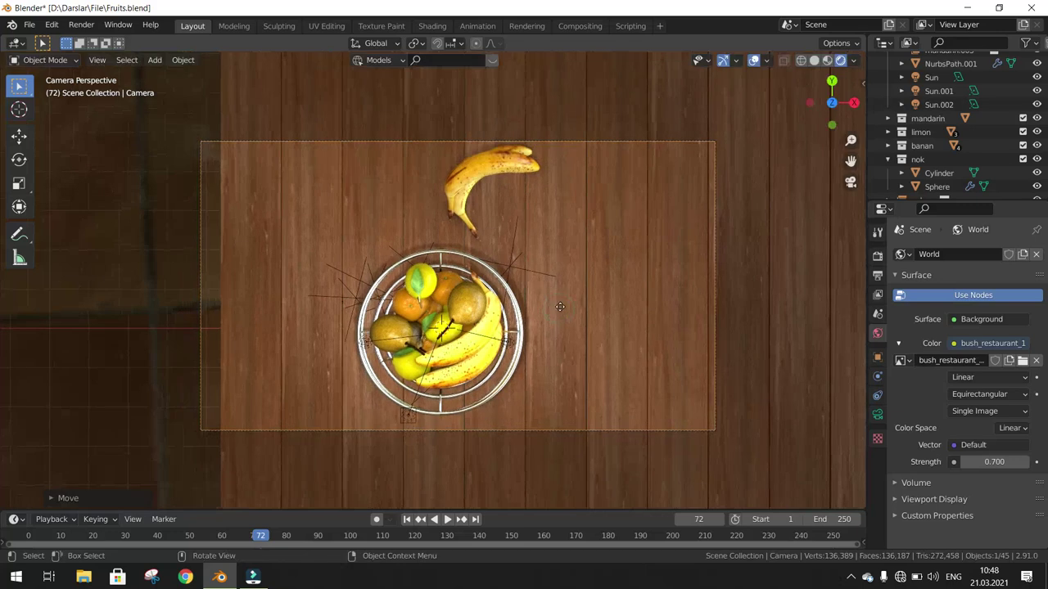
{"action": "key", "text": "g"}
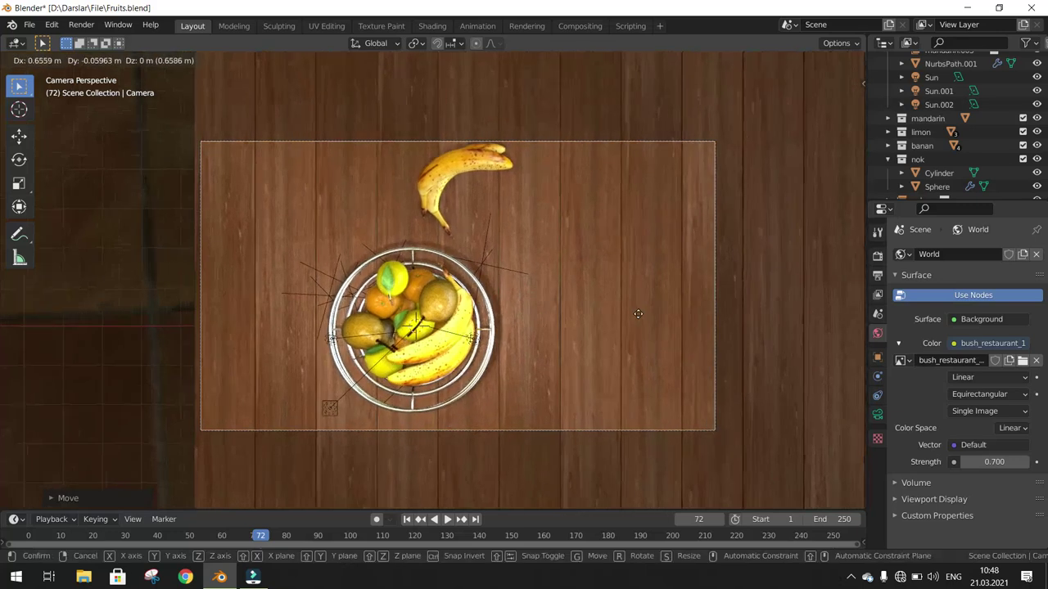
{"action": "left_click", "coordinate": [639, 313]}
{"action": "scroll", "coordinate": [532, 301], "scroll_direction": "up", "scroll_amount": 4}
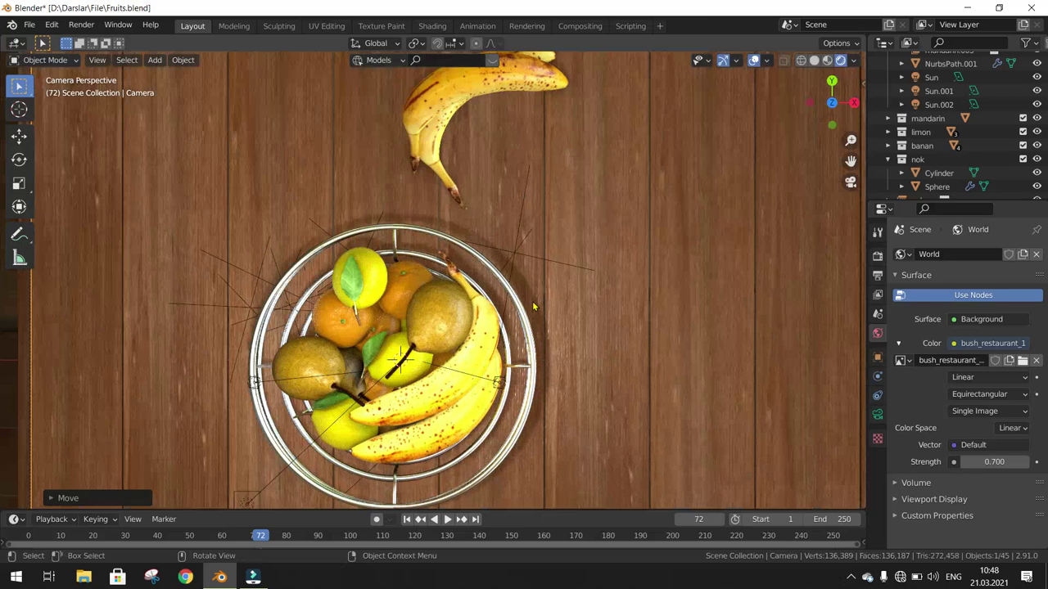
{"action": "scroll", "coordinate": [532, 301], "scroll_direction": "down", "scroll_amount": 3}
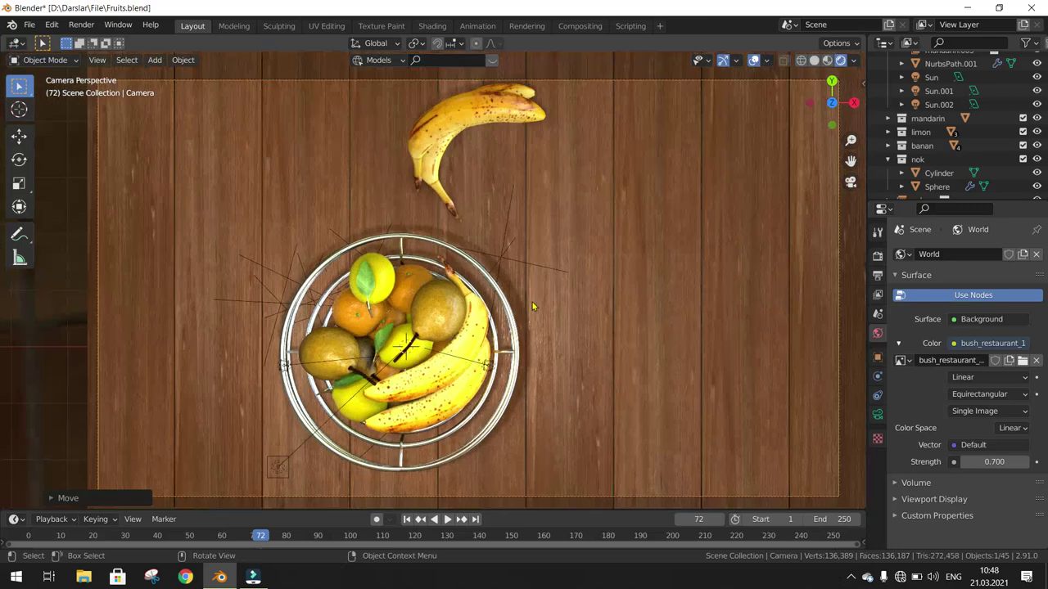
{"action": "key", "text": "F12"}
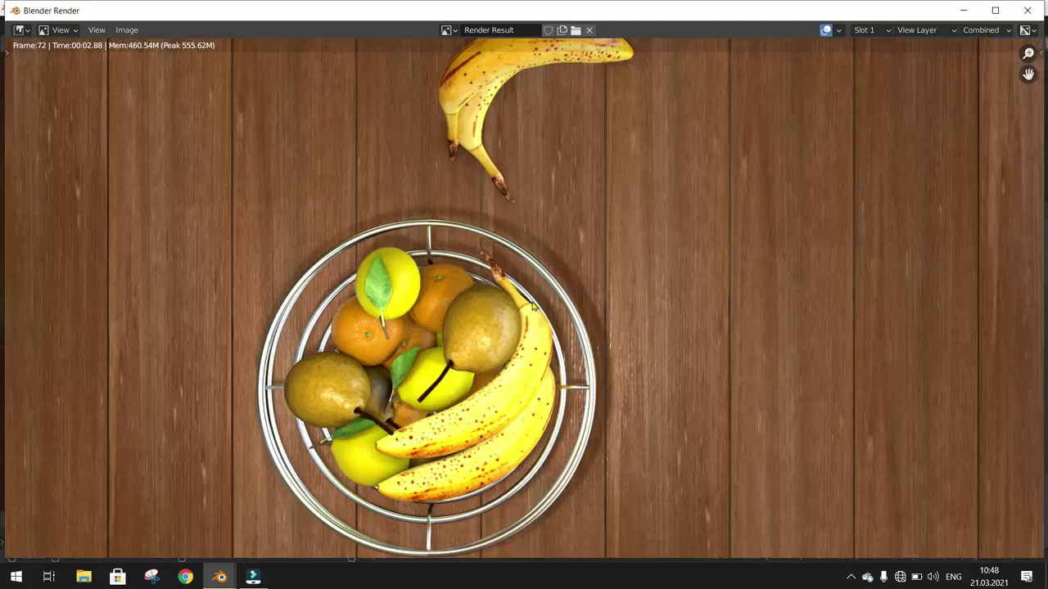
Zoom in and out on the top-down render of the bowl and banana to inspect it.
{"action": "scroll", "coordinate": [534, 306], "scroll_direction": "down", "scroll_amount": 1}
{"action": "scroll", "coordinate": [534, 307], "scroll_direction": "up", "scroll_amount": 2}
{"action": "scroll", "coordinate": [534, 306], "scroll_direction": "up", "scroll_amount": 1}
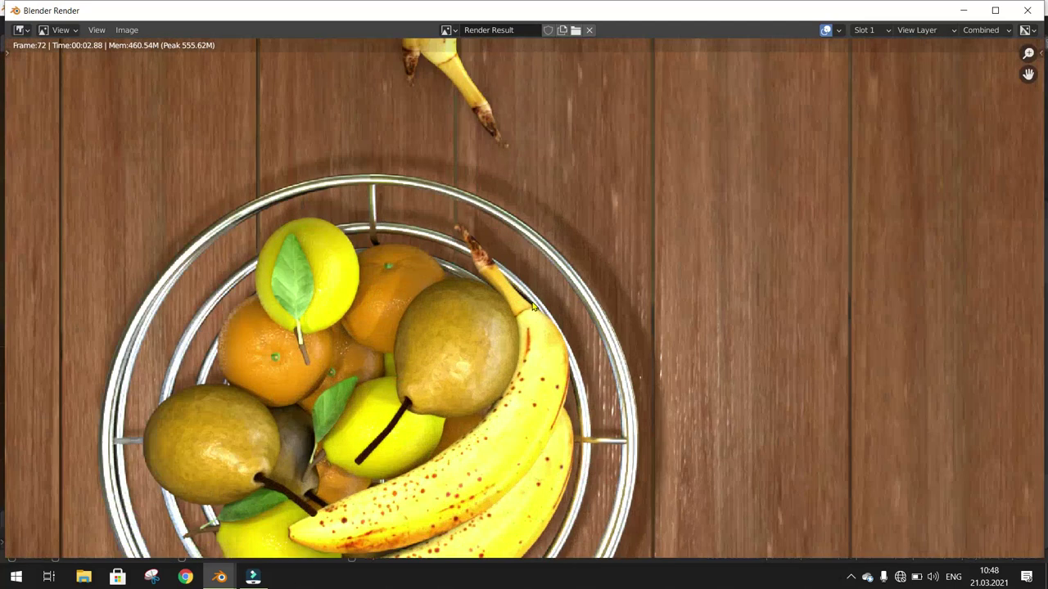
{"action": "scroll", "coordinate": [534, 307], "scroll_direction": "down", "scroll_amount": 3}
{"action": "scroll", "coordinate": [532, 306], "scroll_direction": "down", "scroll_amount": 1}
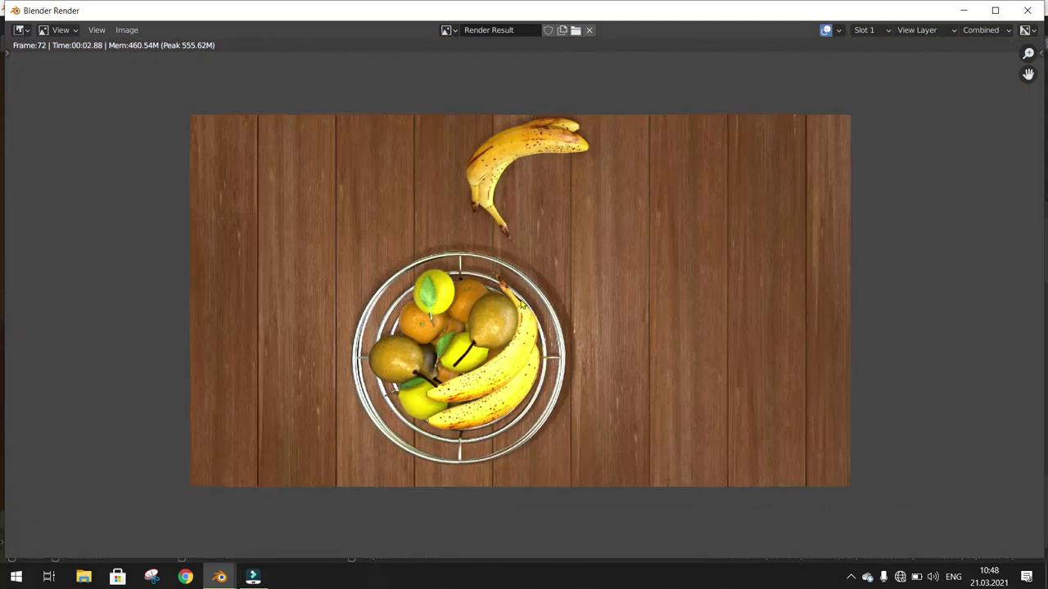
{"action": "scroll", "coordinate": [506, 308], "scroll_direction": "up", "scroll_amount": 1}
{"action": "scroll", "coordinate": [505, 308], "scroll_direction": "up", "scroll_amount": 4}
{"action": "scroll", "coordinate": [506, 310], "scroll_direction": "down", "scroll_amount": 4}
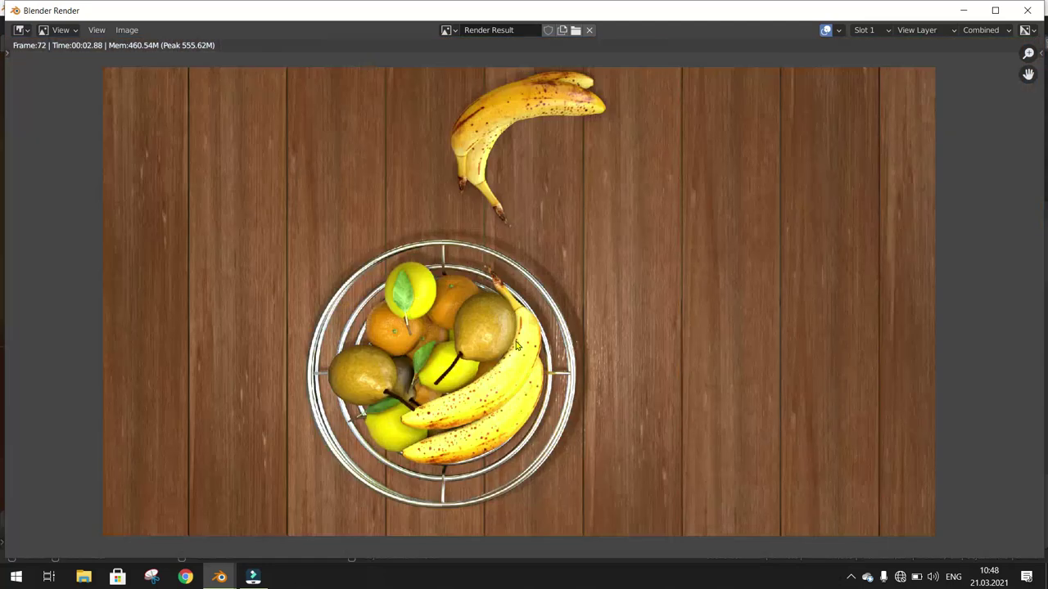
Save the render to the Desktop as the PNG image Savat.png.
{"action": "left_click", "coordinate": [141, 30]}
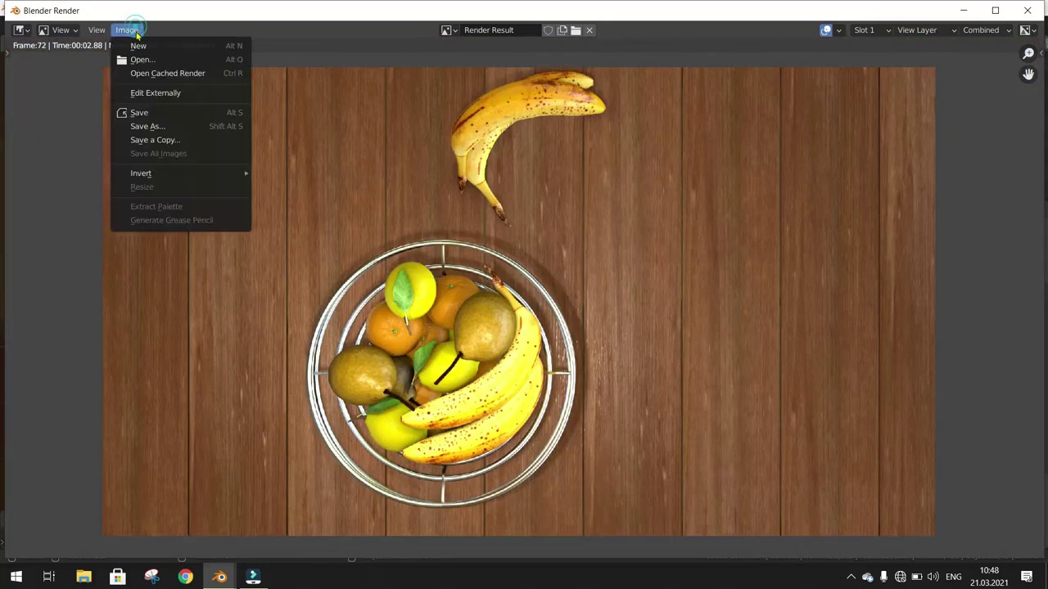
{"action": "left_click", "coordinate": [144, 126]}
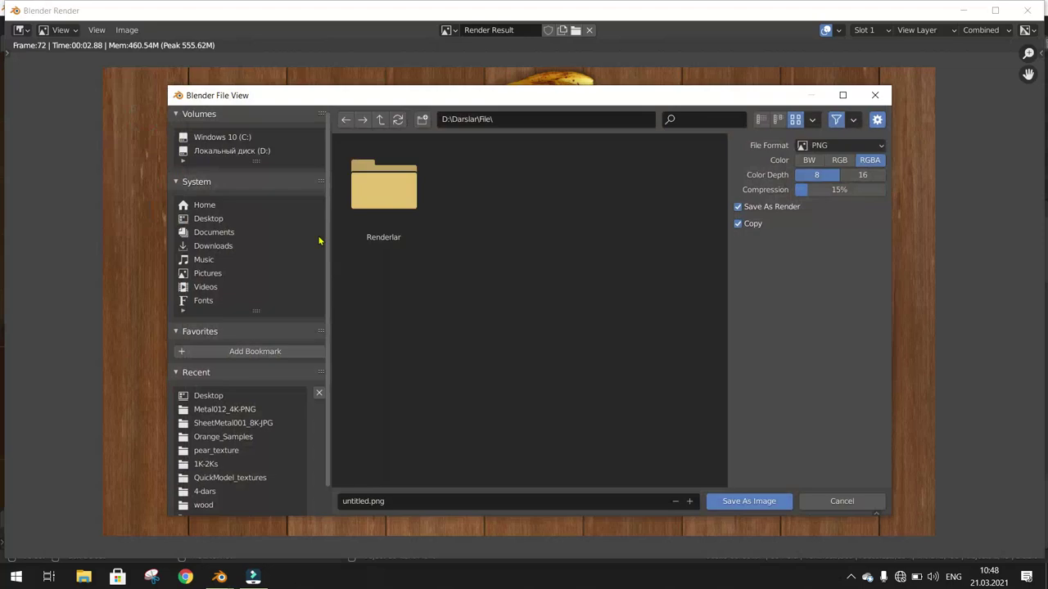
{"action": "left_click", "coordinate": [214, 221]}
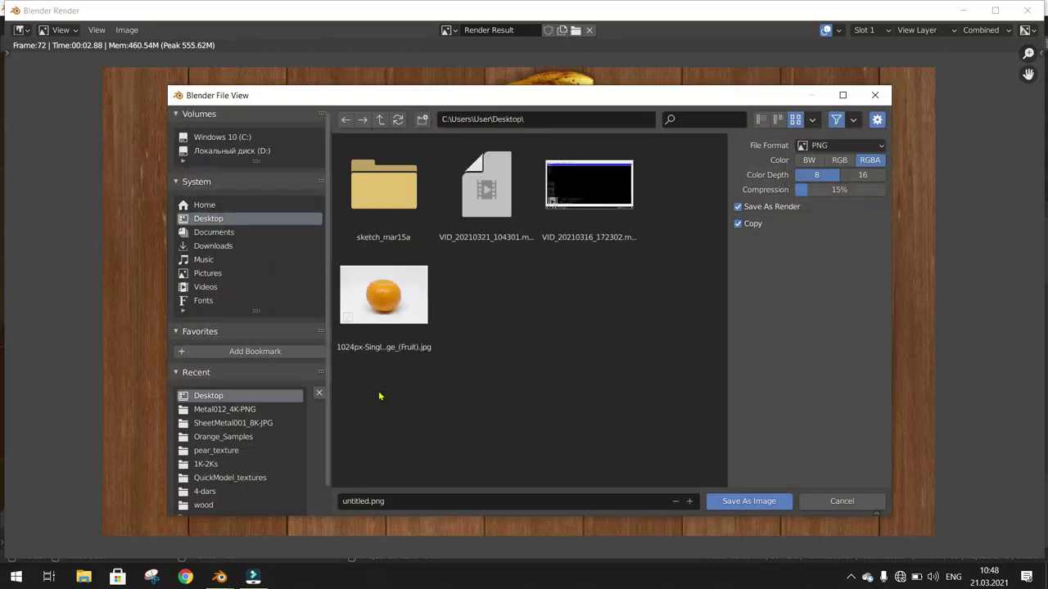
{"action": "left_click", "coordinate": [397, 503]}
{"action": "type", "text": "Savat"}
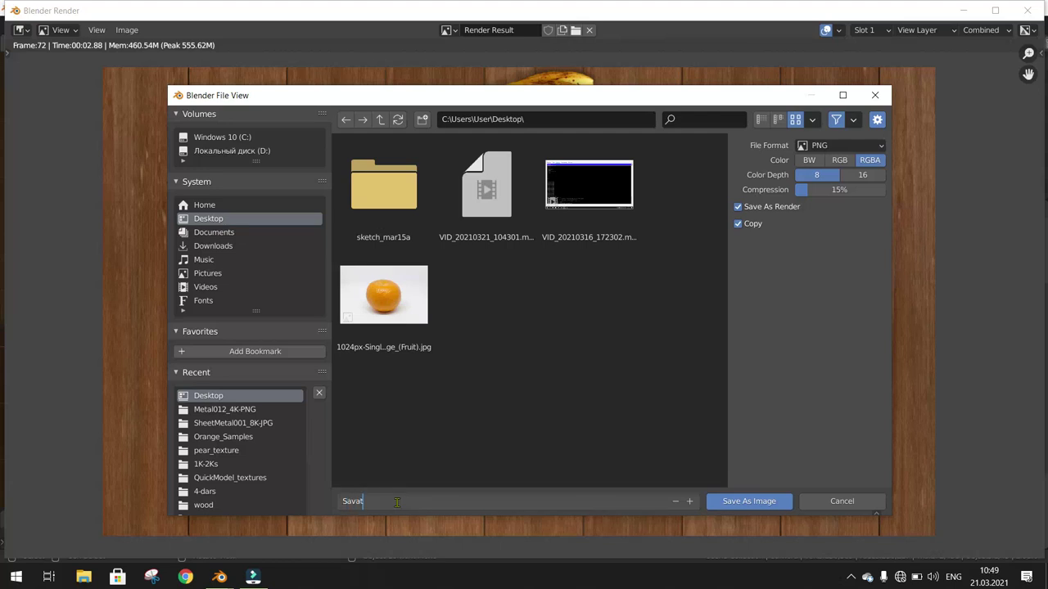
{"action": "left_click", "coordinate": [737, 502]}
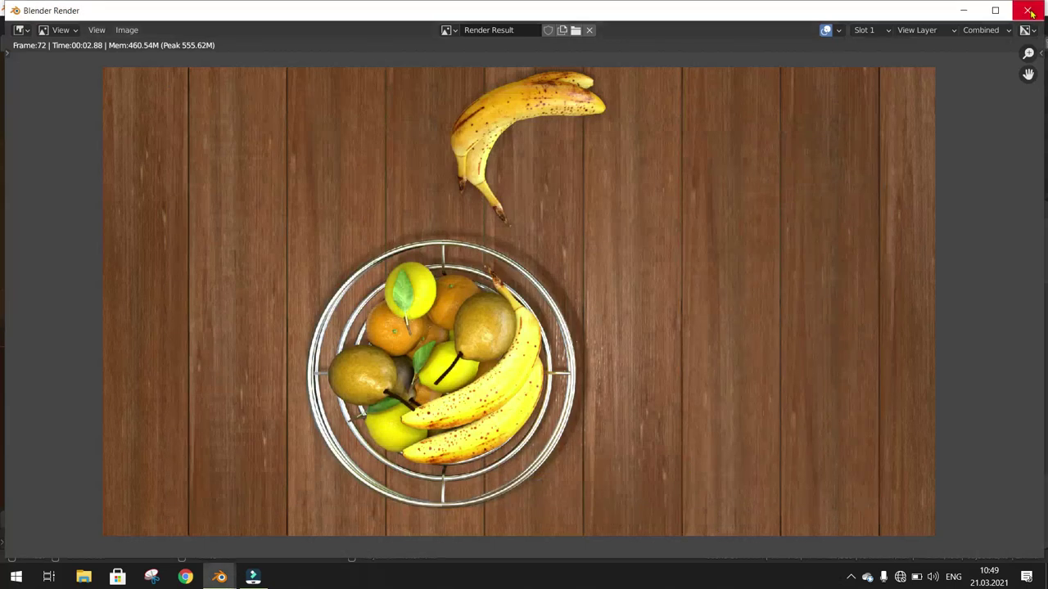
Close the render window and orbit the viewport back to a perspective of the table.
{"action": "left_click", "coordinate": [1030, 11]}
{"action": "scroll", "coordinate": [508, 180], "scroll_direction": "down", "scroll_amount": 3}
{"action": "mouse_move", "coordinate": [508, 180]}
{"action": "middle_mouse_down"}
{"action": "mouse_move", "coordinate": [535, 150]}
{"action": "mouse_move", "coordinate": [496, 166]}
{"action": "mouse_move", "coordinate": [505, 180]}
{"action": "middle_mouse_up"}
{"action": "scroll", "coordinate": [496, 165], "scroll_direction": "up", "scroll_amount": 3}
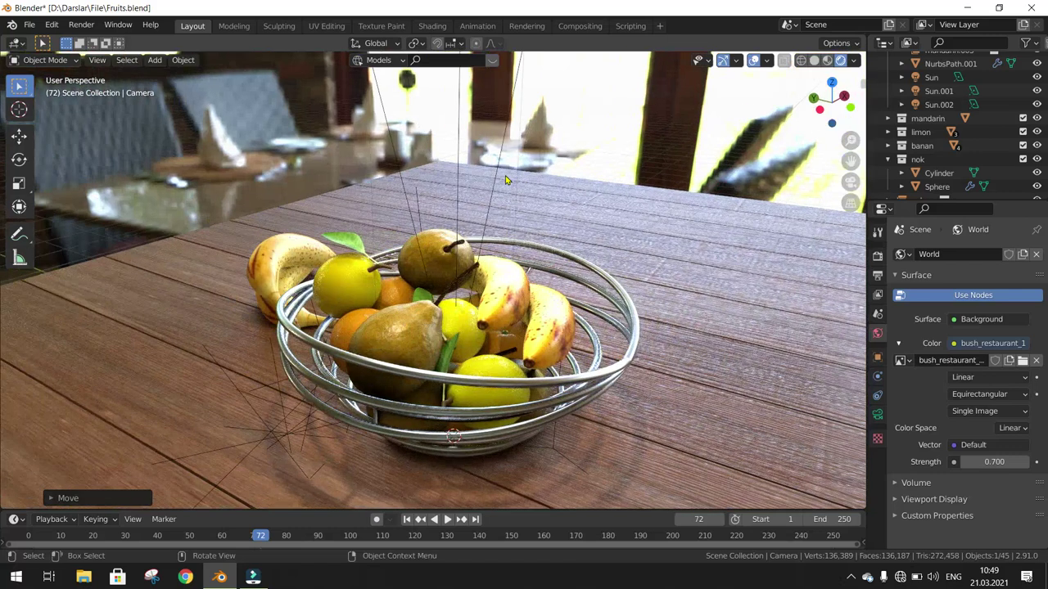
{"action": "scroll", "coordinate": [506, 180], "scroll_direction": "down", "scroll_amount": 3}
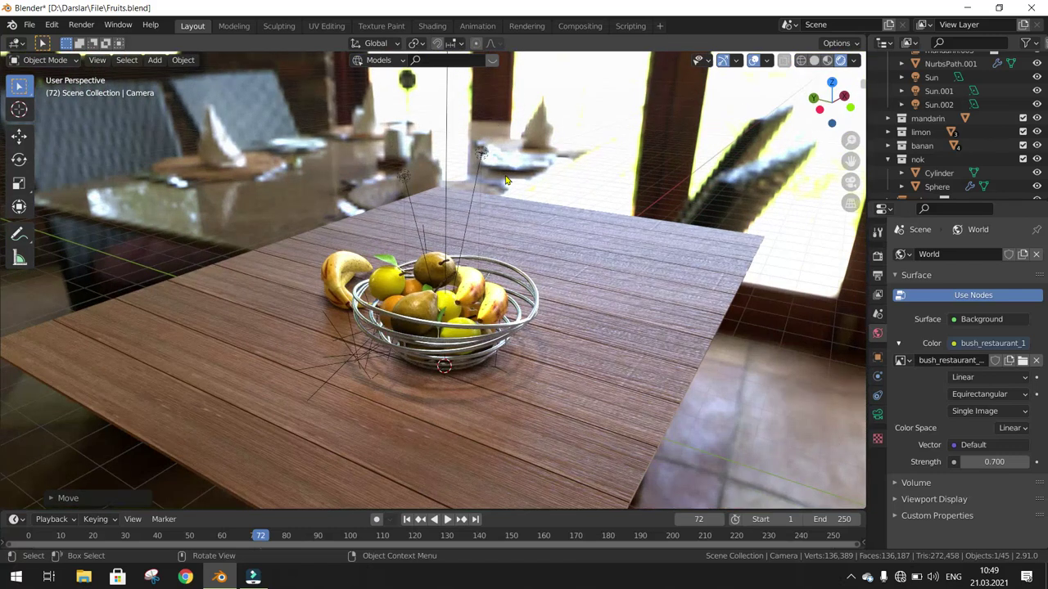